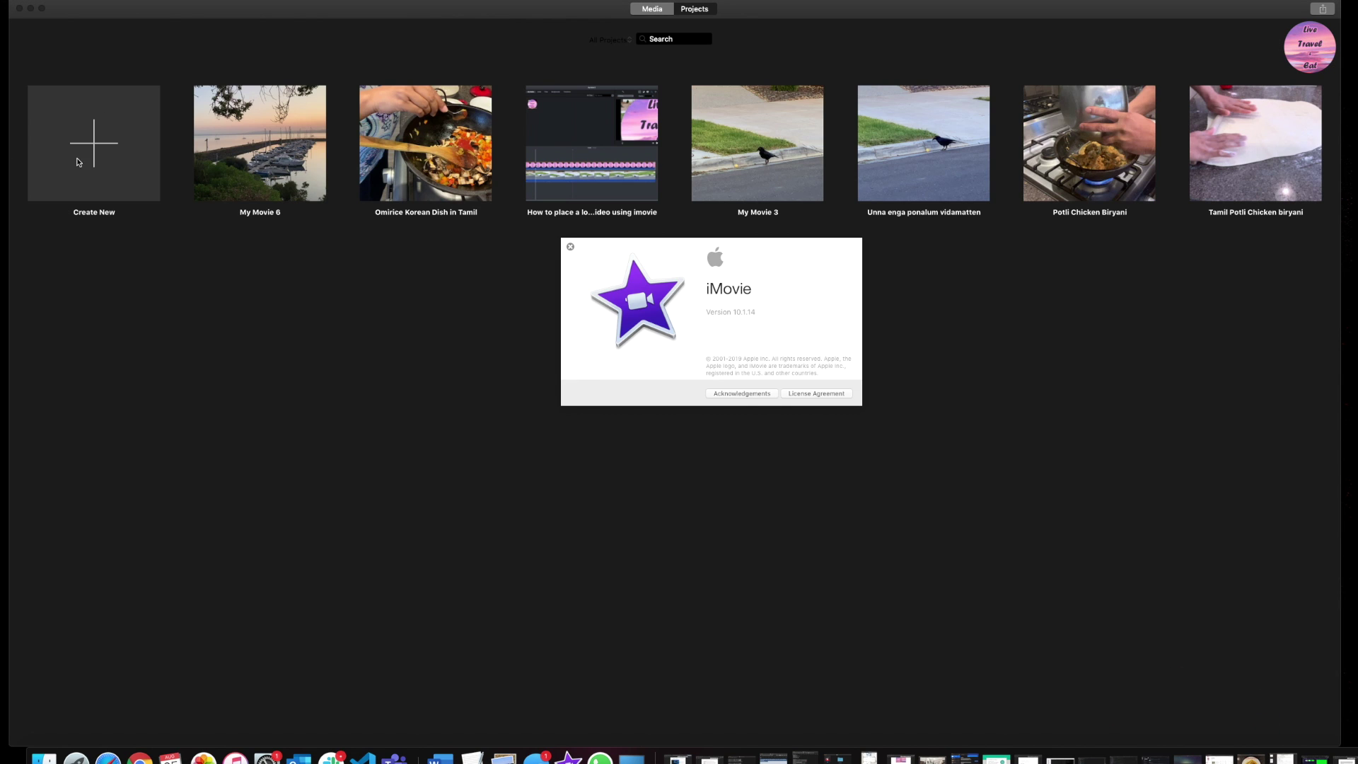
Step: Close the About iMovie window to return to the projects browser
click(570, 248)
Step: Create a new movie project and import IMG_9297.MOV into its media
click(89, 142)
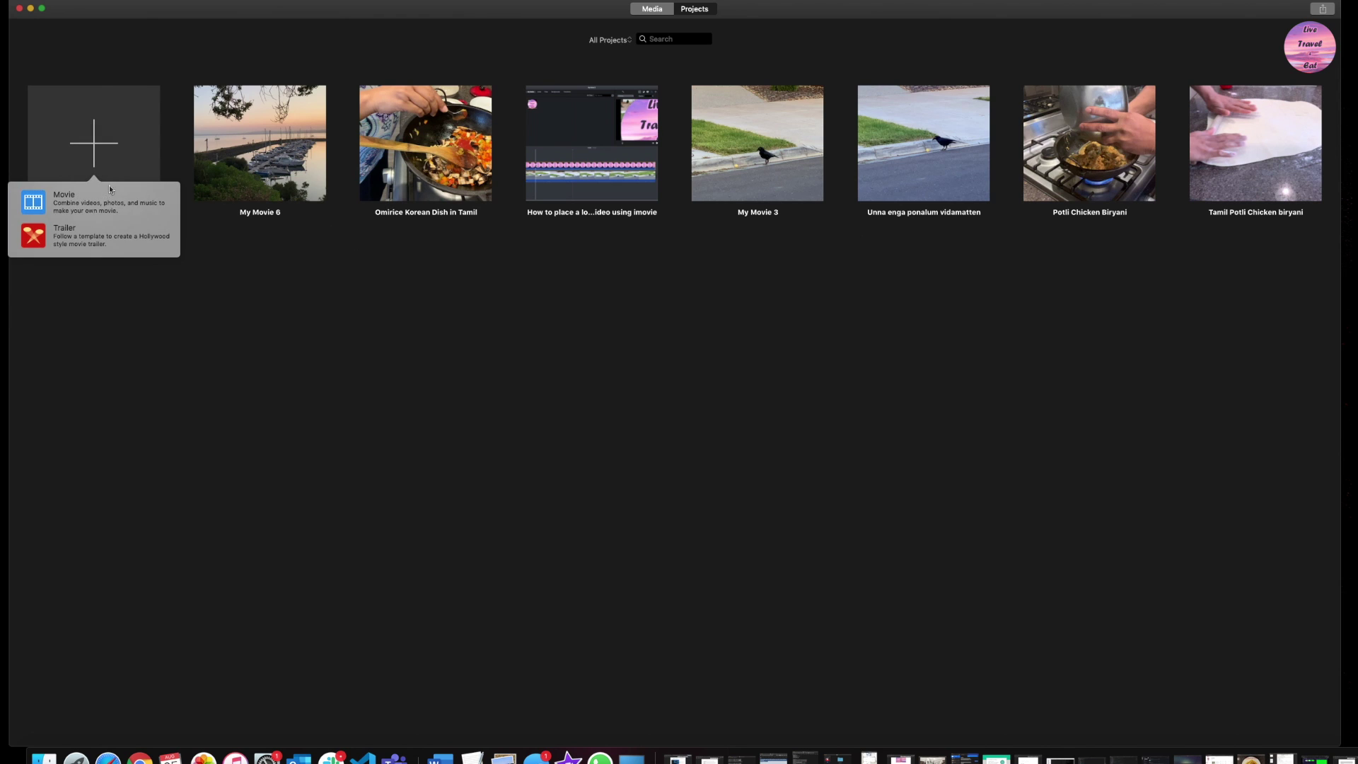
click(113, 193)
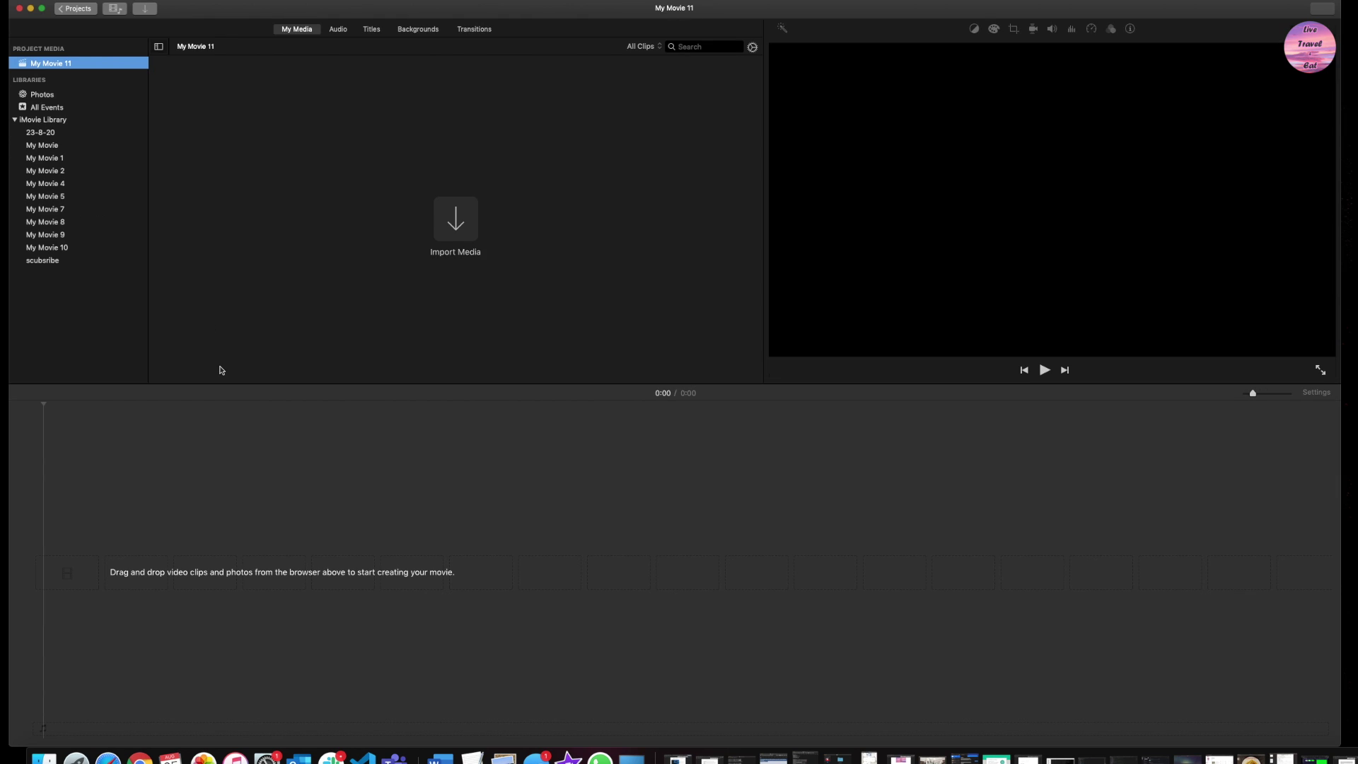
click(43, 755)
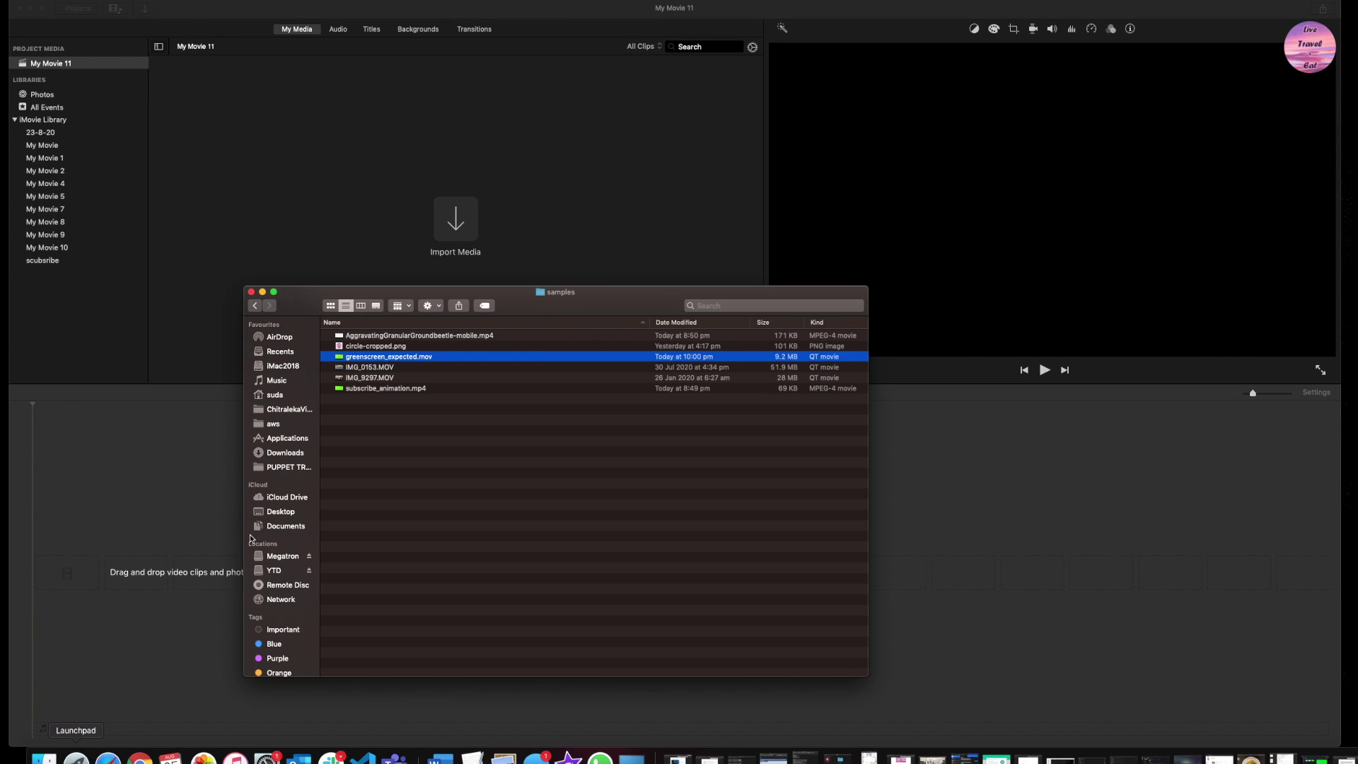
click(387, 407)
click(378, 379)
drag(380, 382, 262, 162)
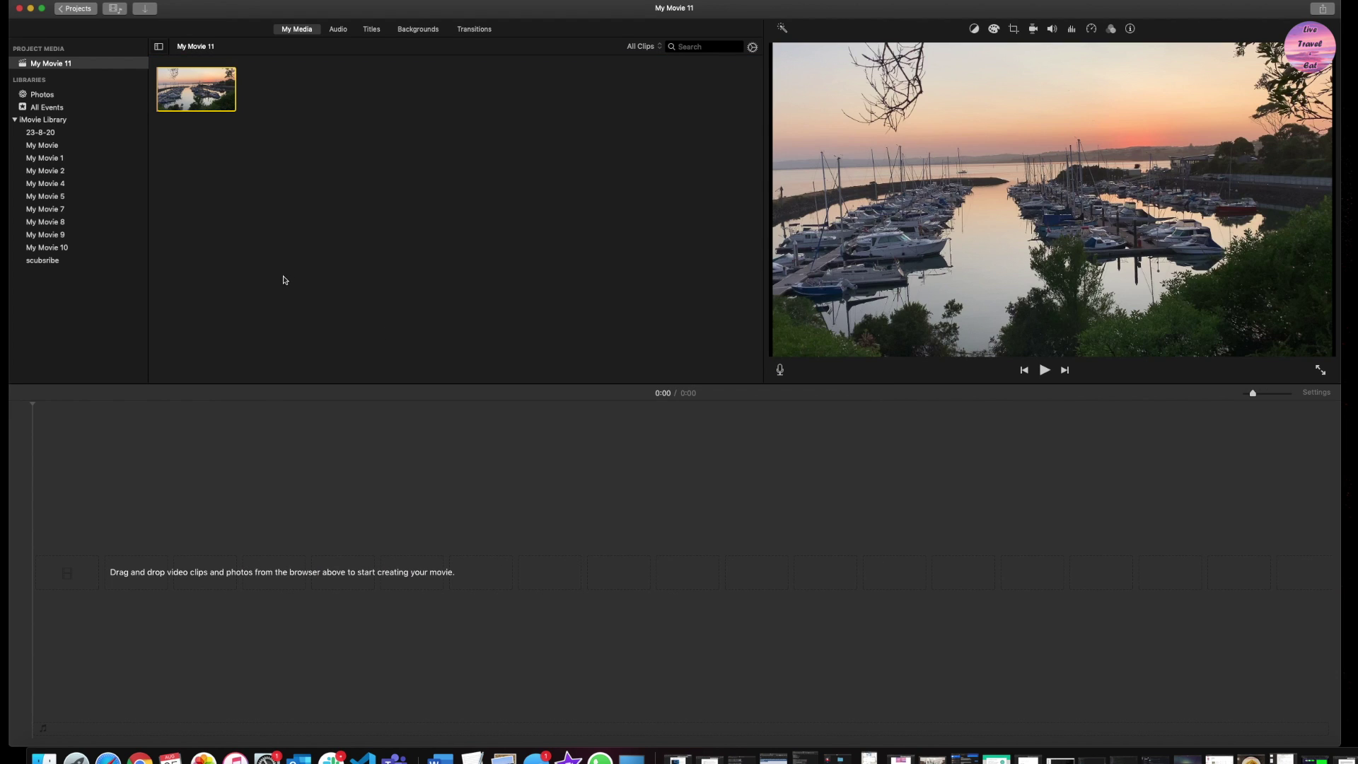
click(263, 354)
Step: Import subscribe_animation.mp4 from the samples folder into the project media
click(46, 757)
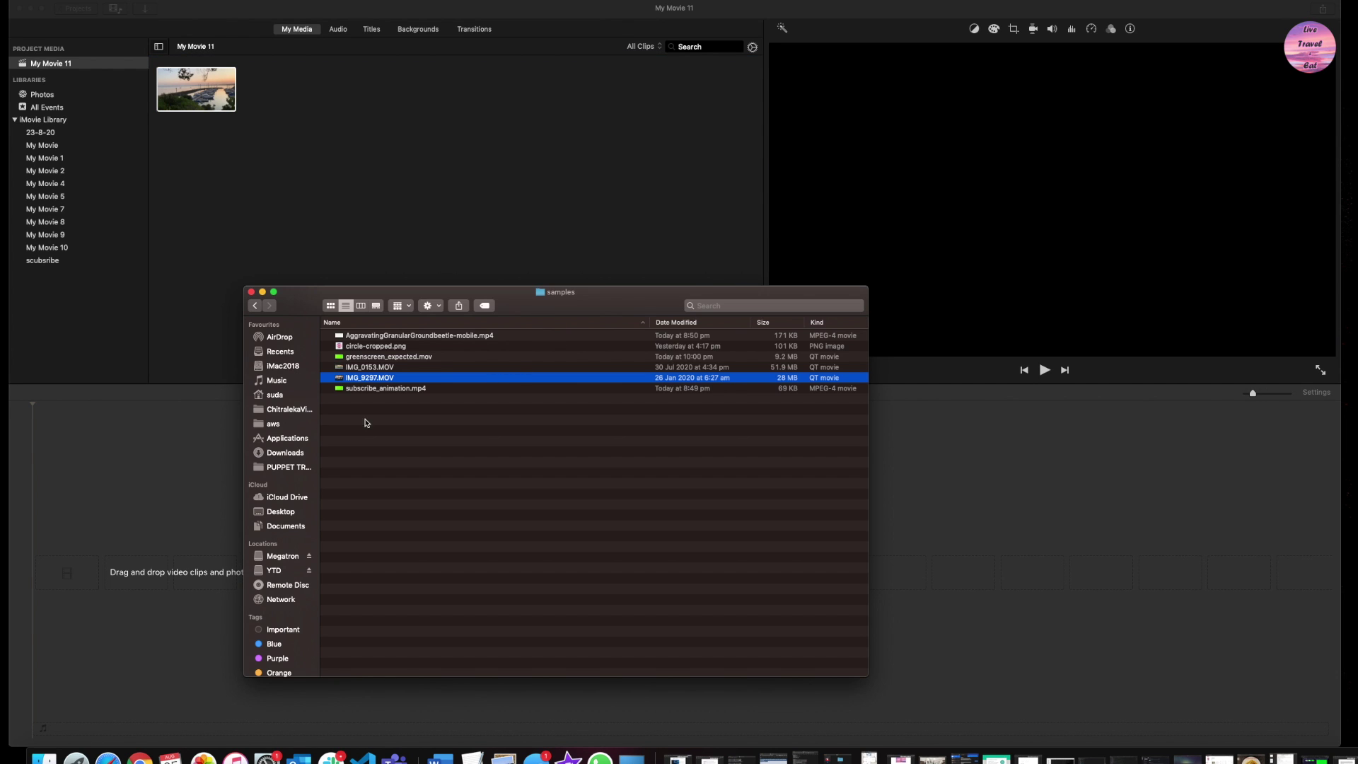
drag(363, 389, 354, 130)
click(353, 129)
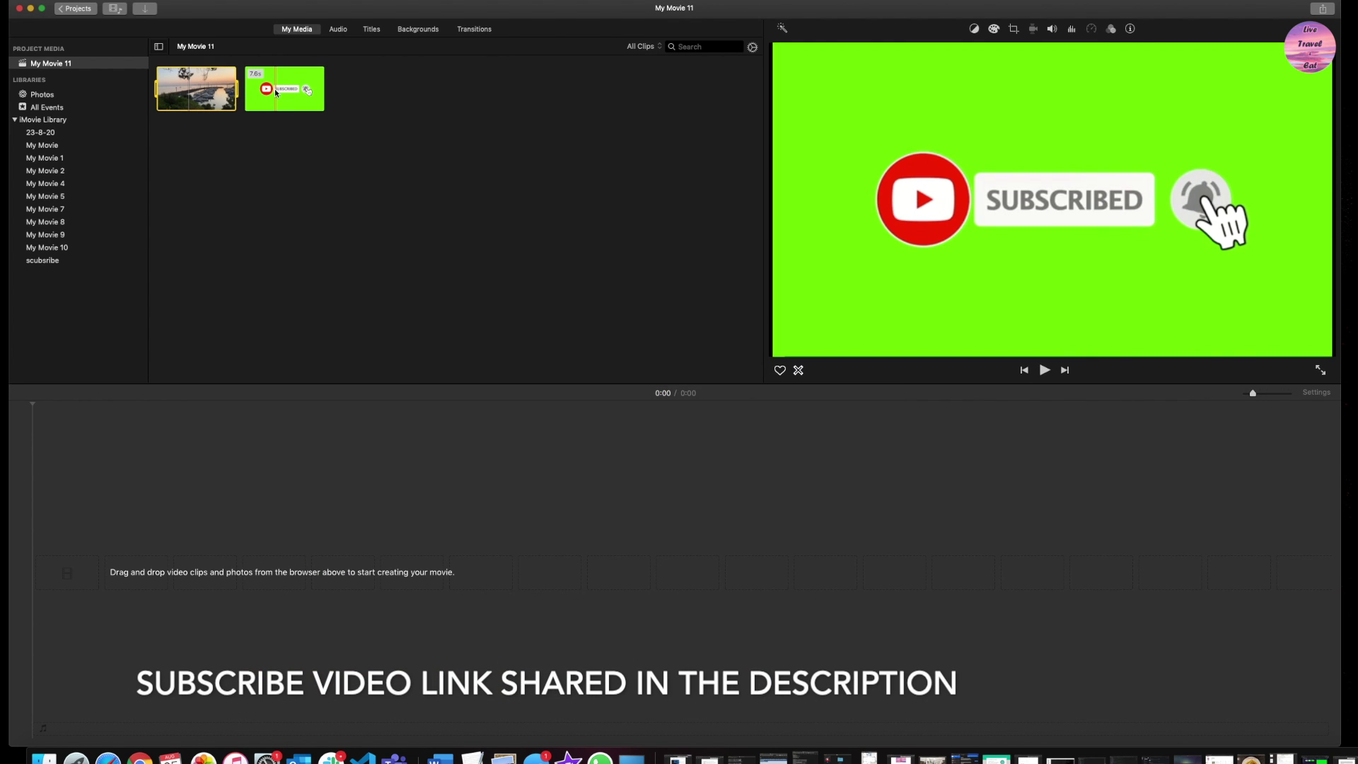
click(201, 106)
Step: Place the harbour clip on the timeline with the subscribe clip above its start
drag(202, 106, 65, 581)
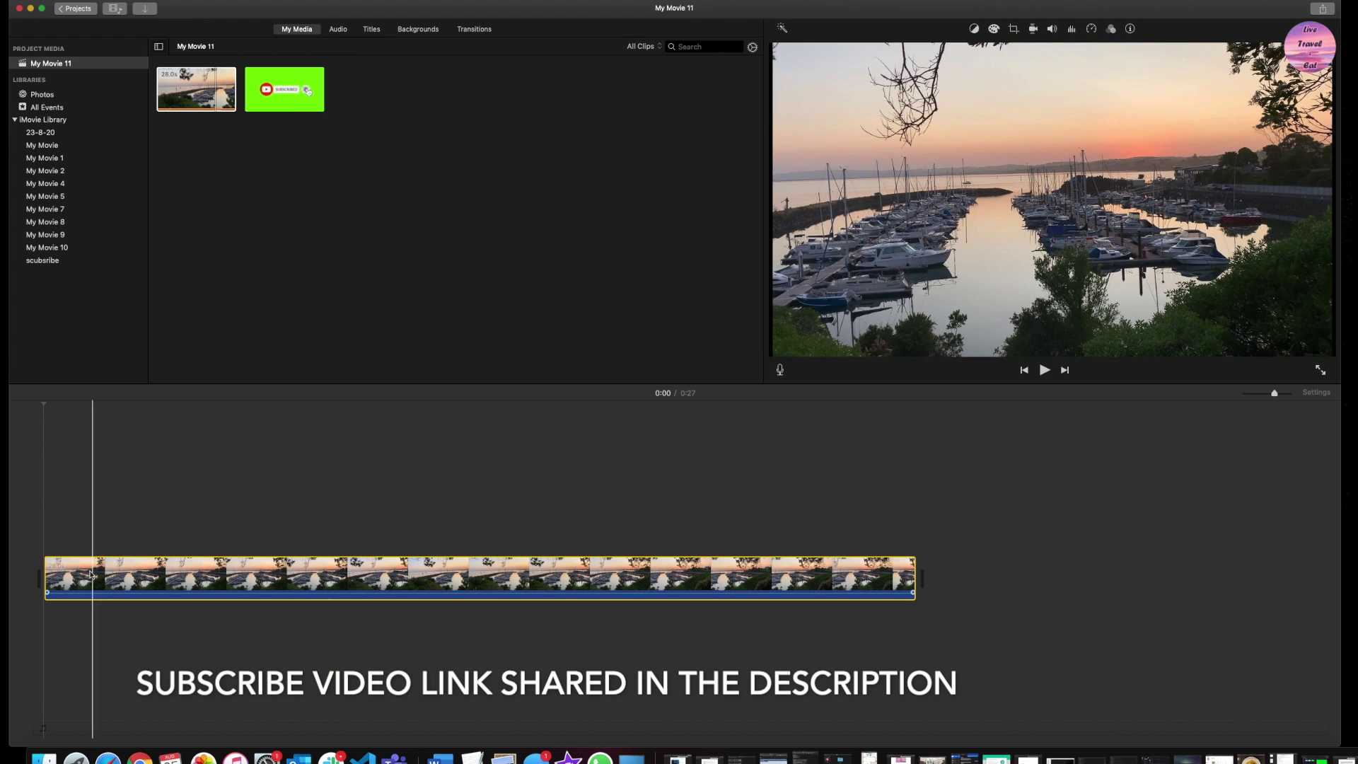
drag(293, 100, 42, 538)
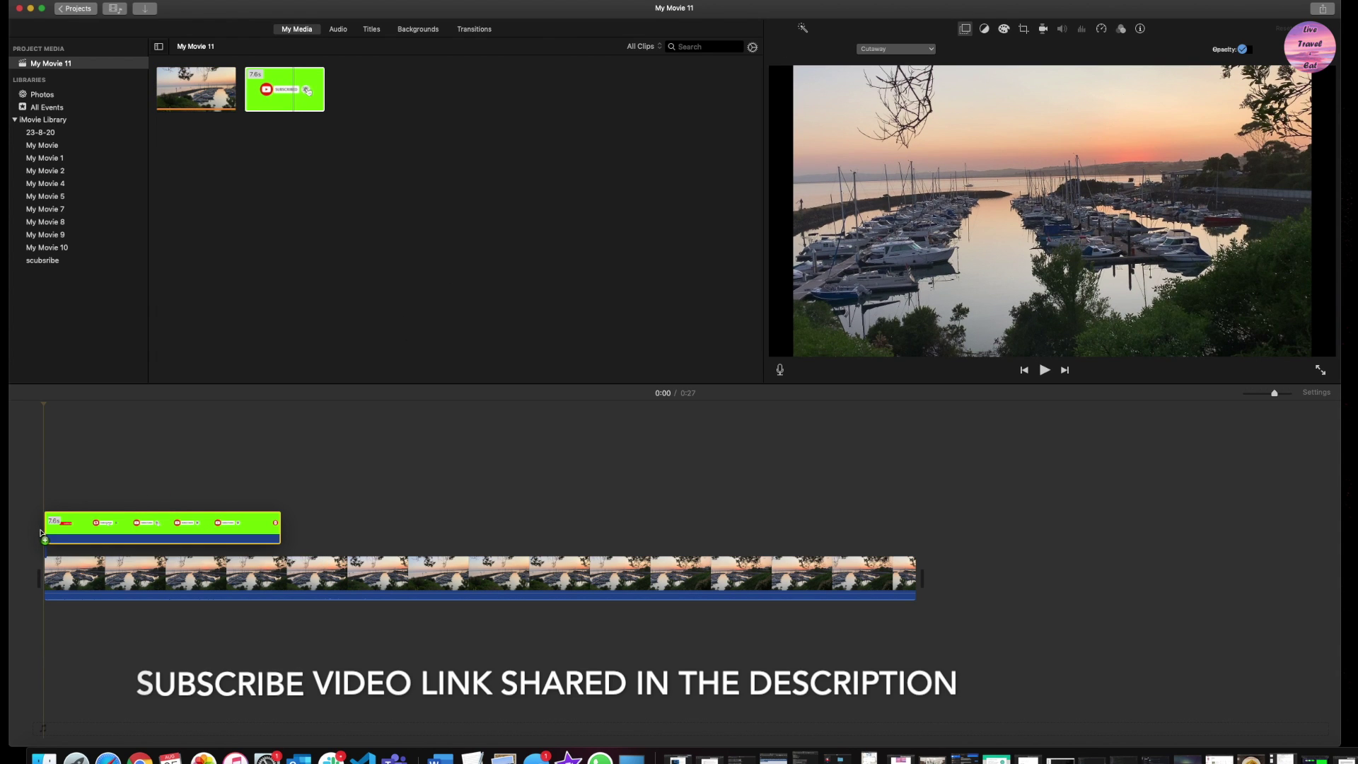
click(162, 421)
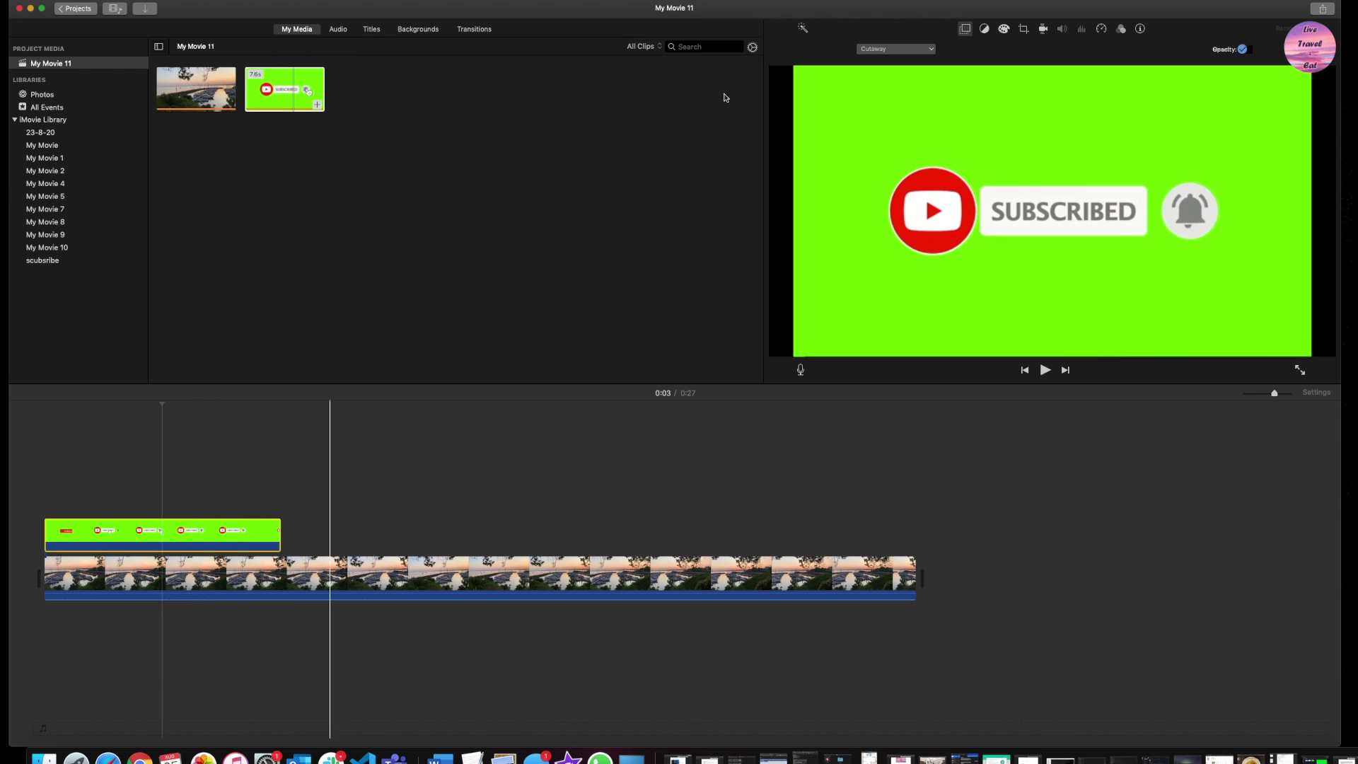
Step: Make the subscribe overlay a Picture in Picture inset in the frame's lower right
click(924, 49)
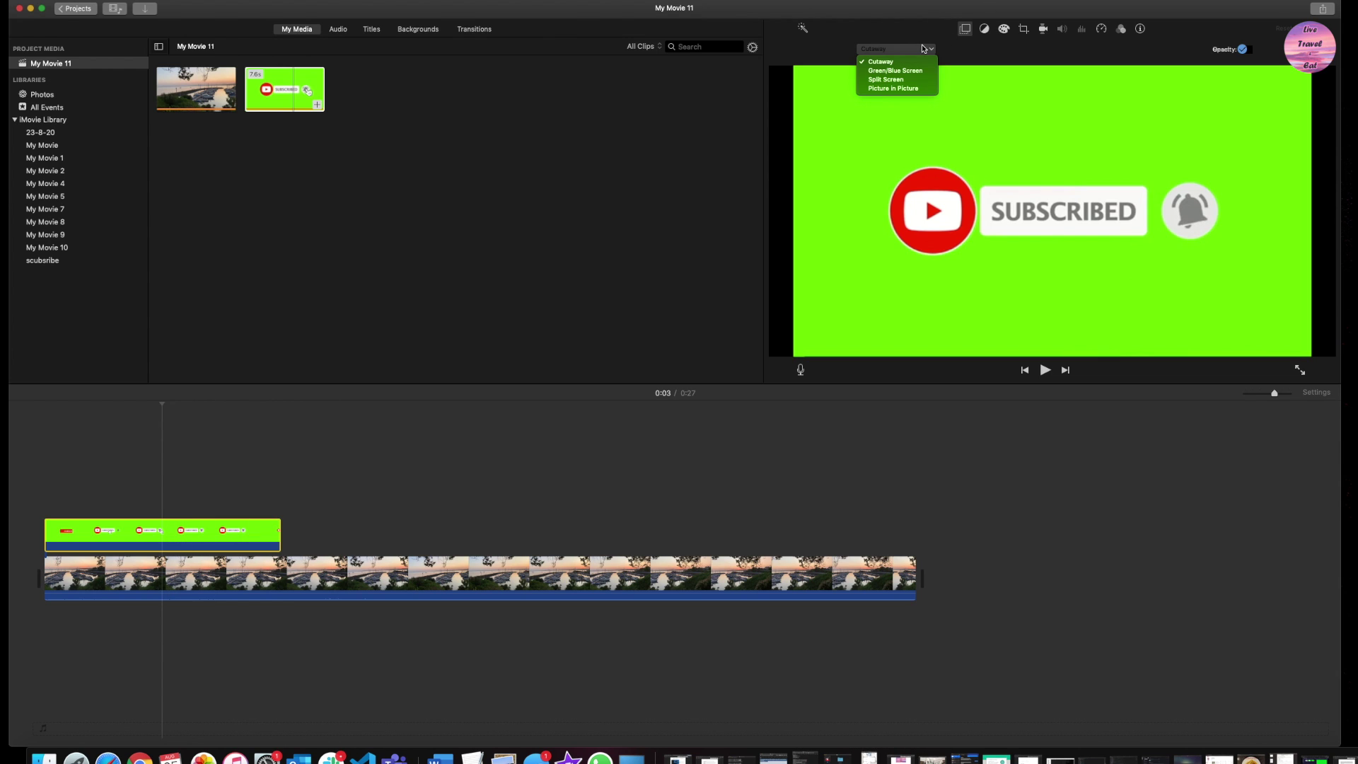
click(880, 88)
drag(1195, 146, 1224, 314)
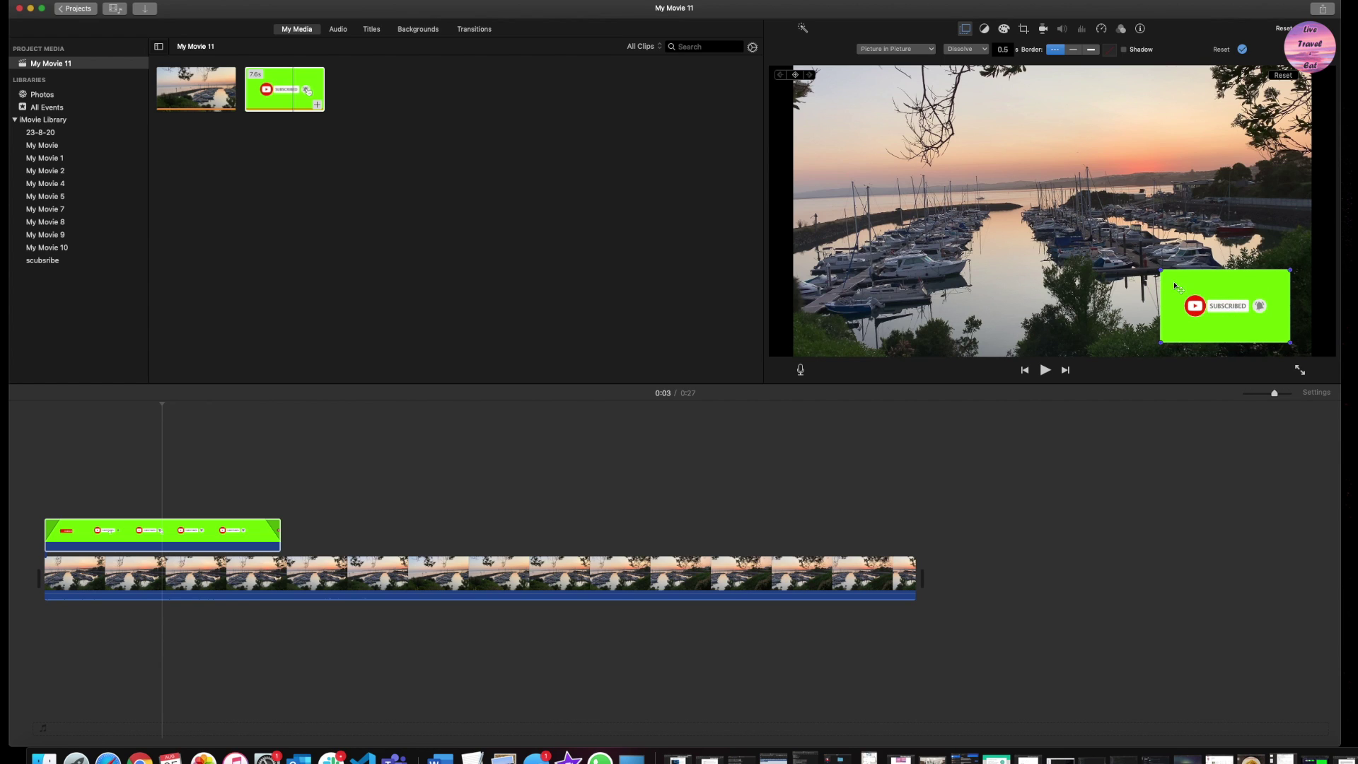
drag(1192, 287, 1180, 286)
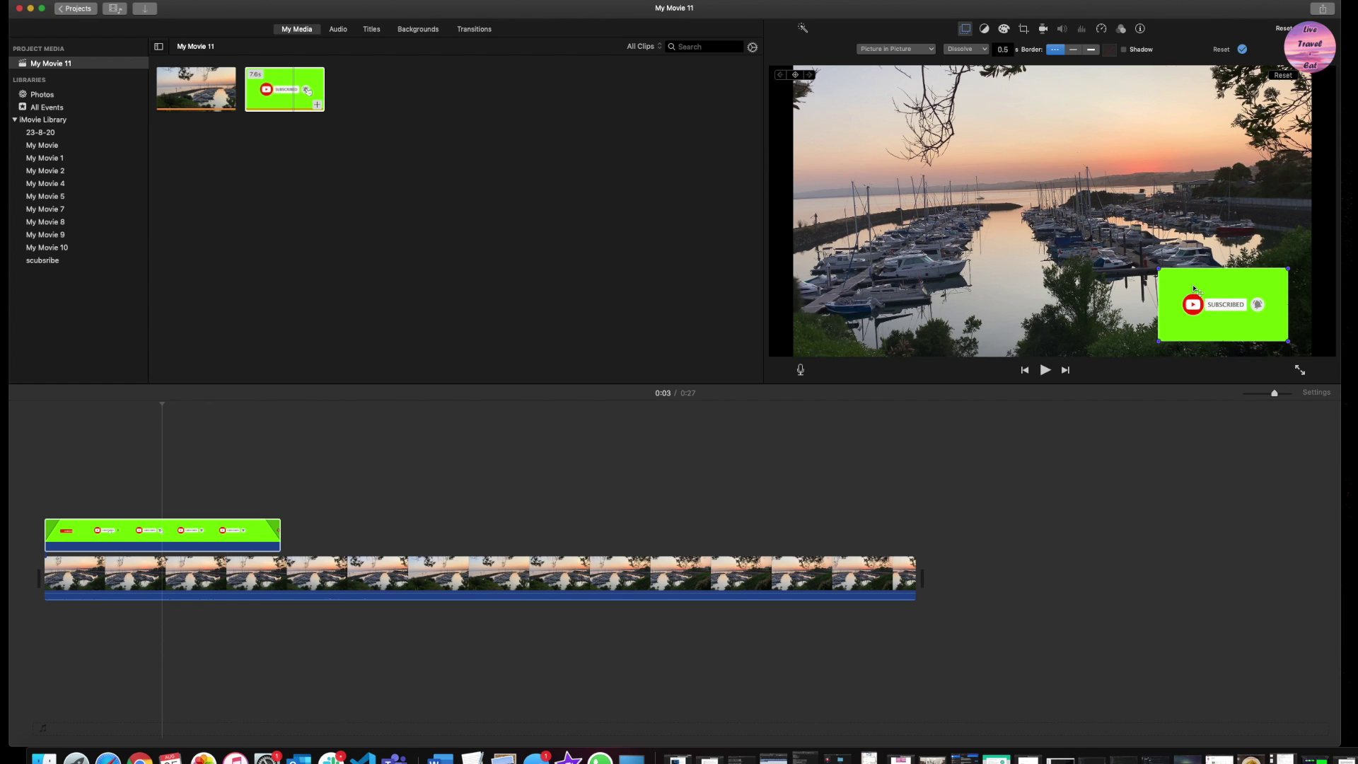
Step: Switch the subscribe overlay to Green/Blue Screen and preview the keyed button over the harbour
click(912, 50)
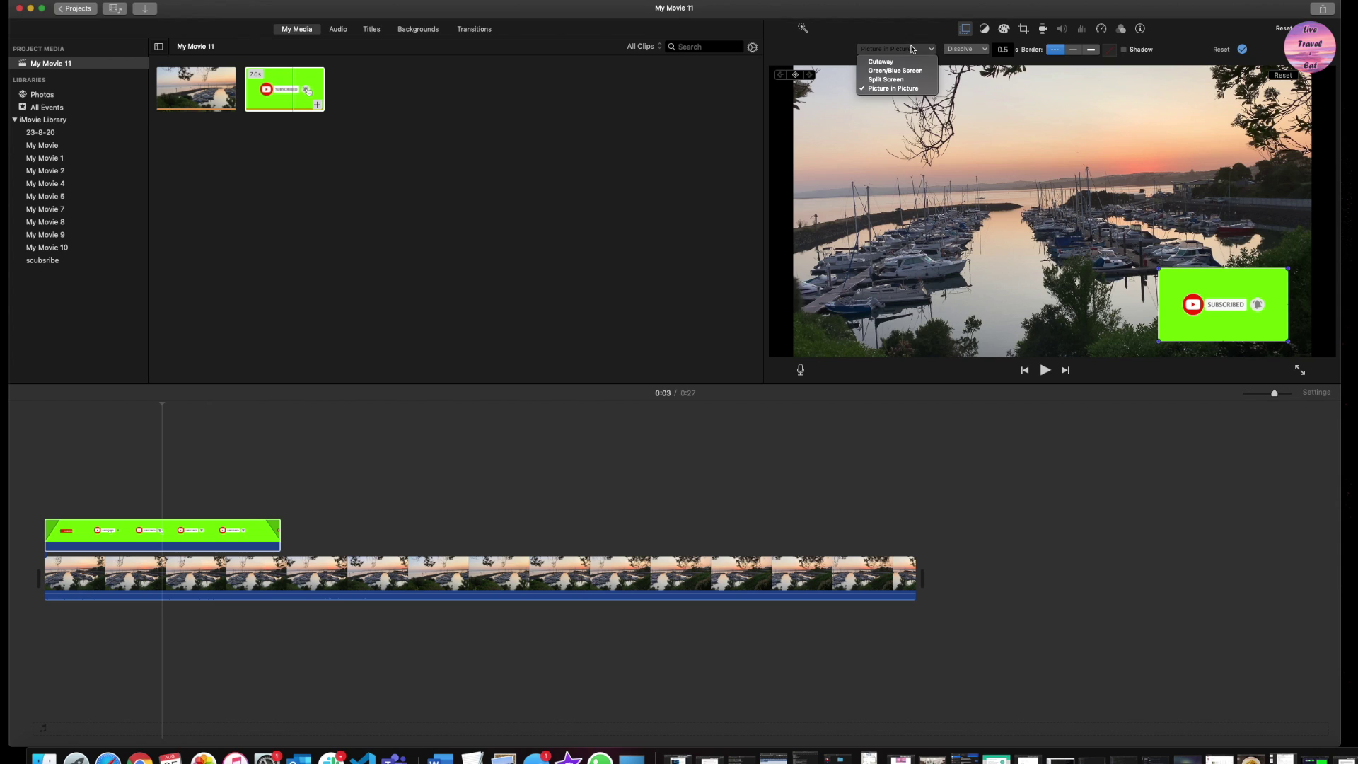
click(877, 71)
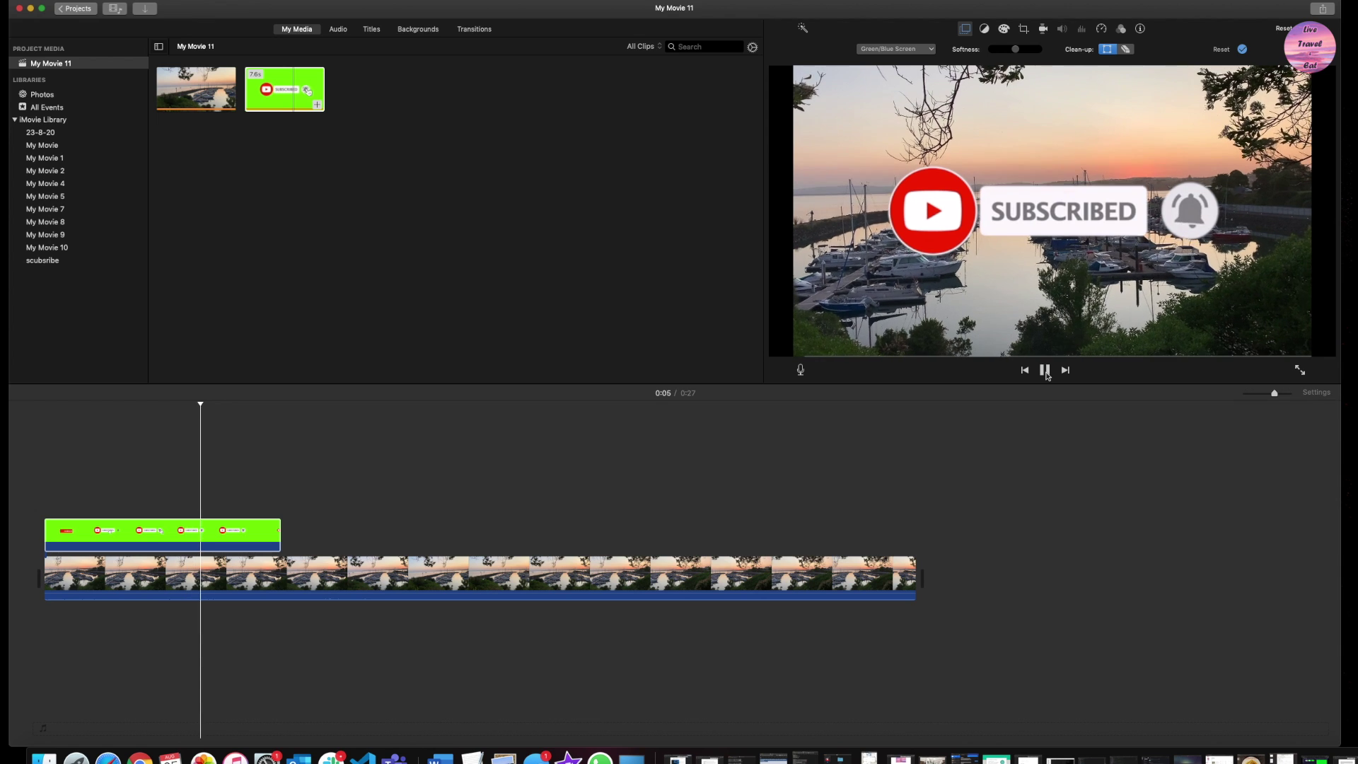
click(1045, 370)
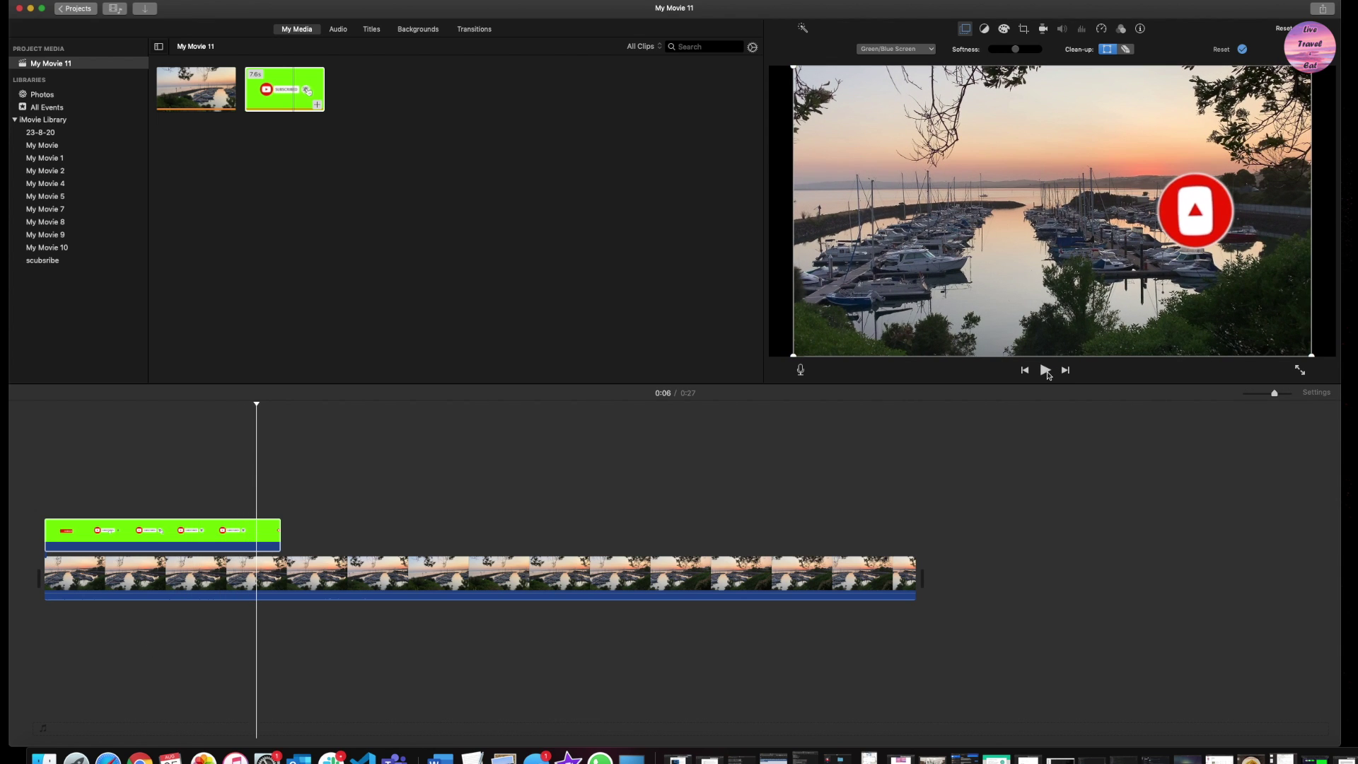
click(497, 576)
Step: Delete the timeline clips and put only the 7-second subscribe_animation.mp4 on the timeline
right_click(591, 582)
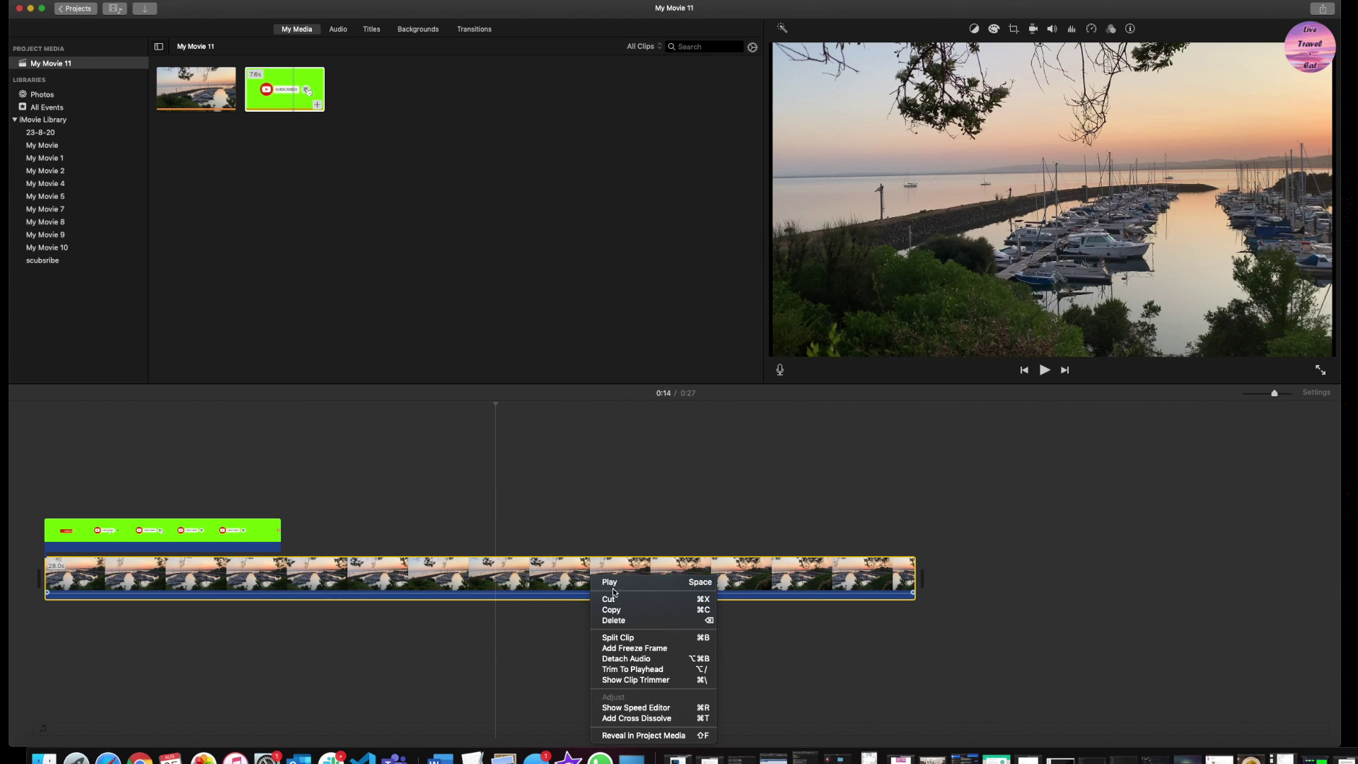
click(622, 623)
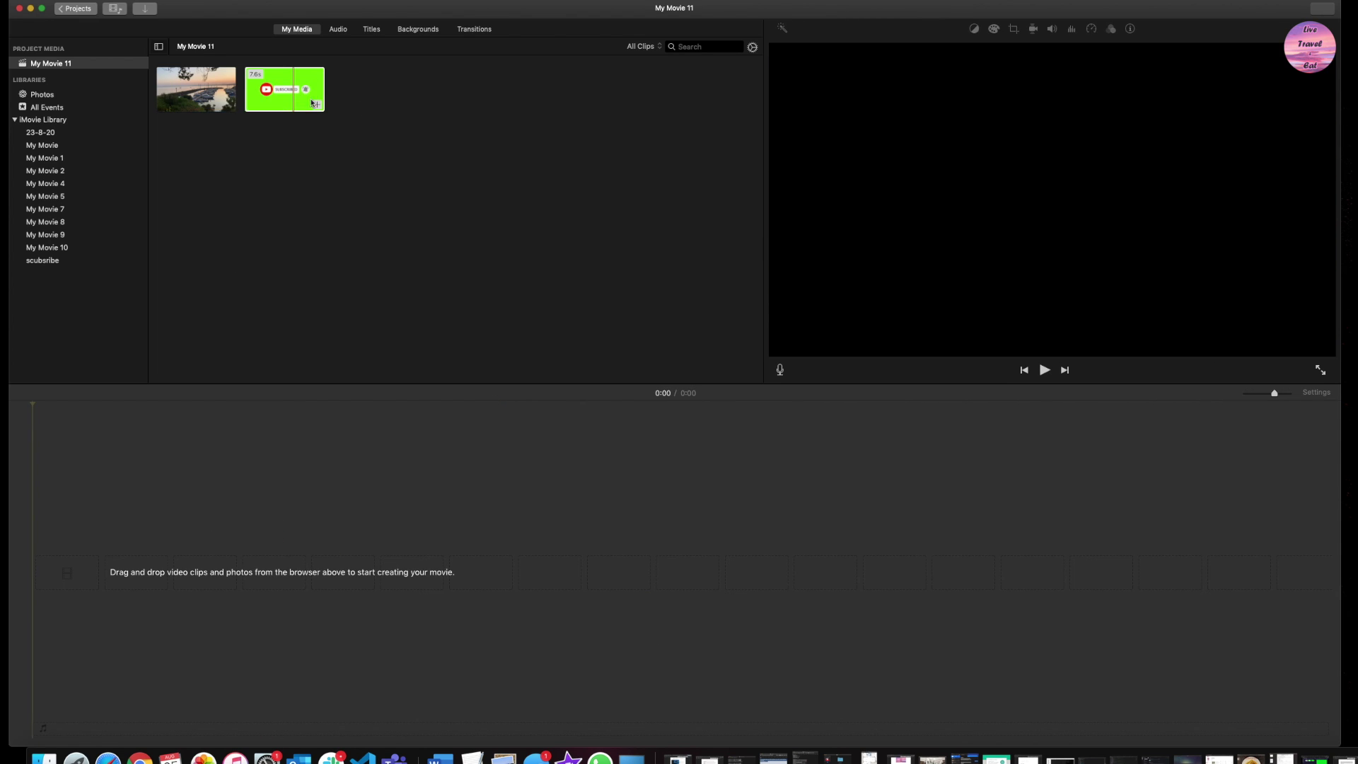
click(275, 92)
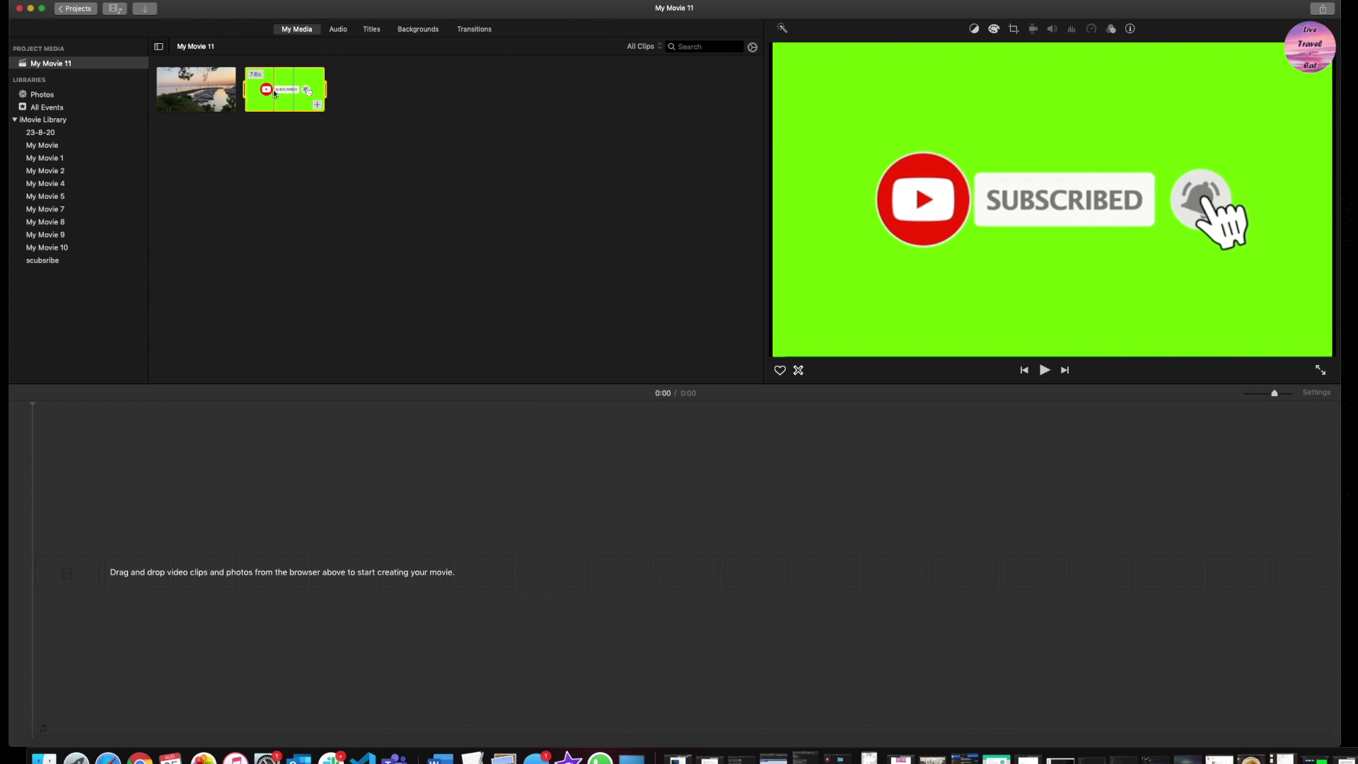
drag(136, 514, 121, 570)
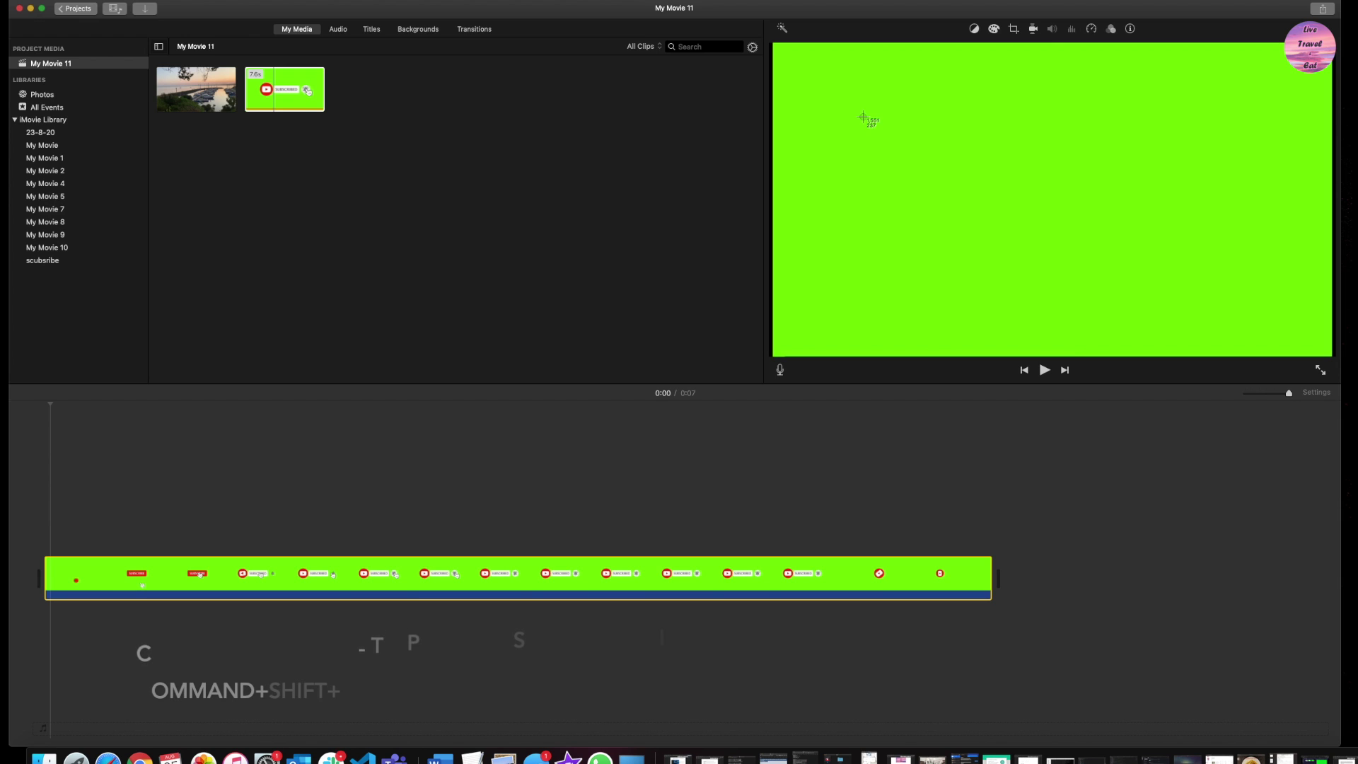
Step: Screenshot the plain green frame, save it to the Desktop, and import it into My Media
drag(799, 55, 1171, 331)
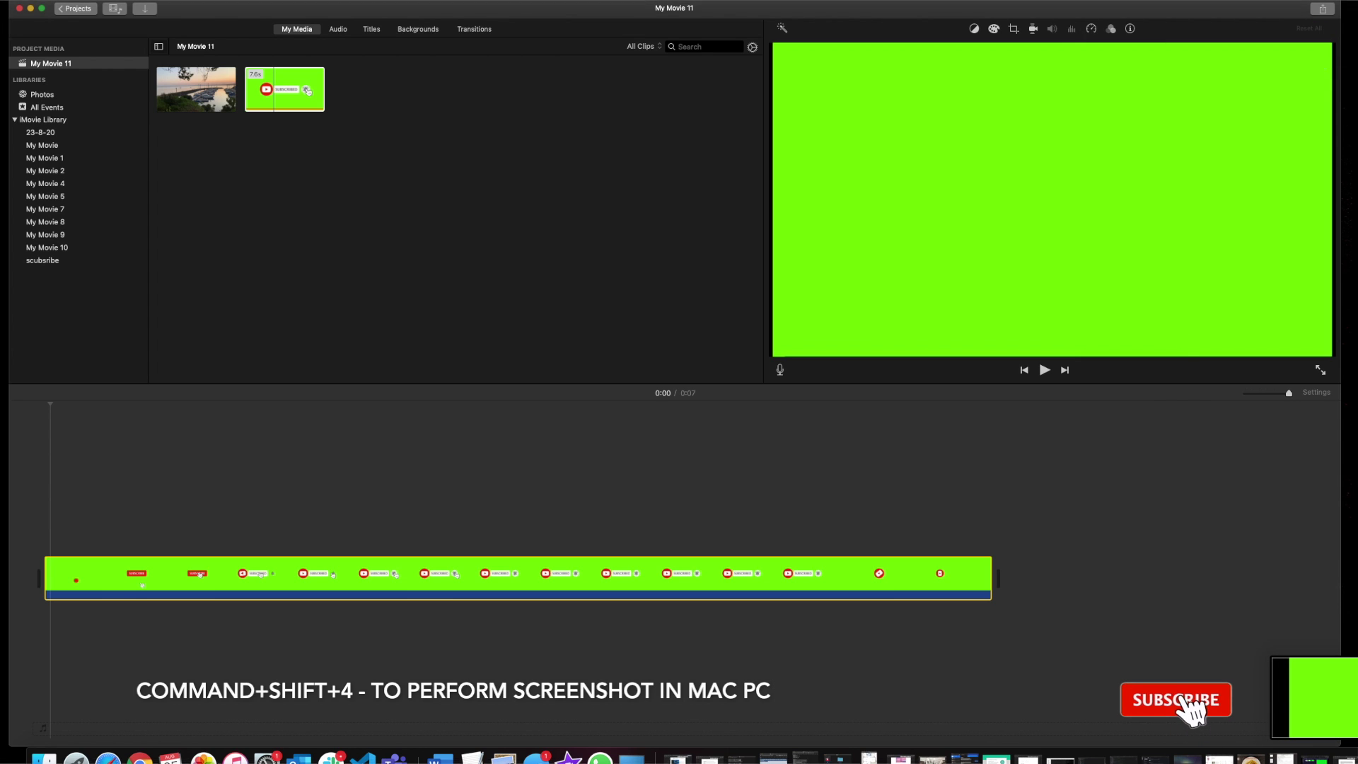
right_click(1316, 697)
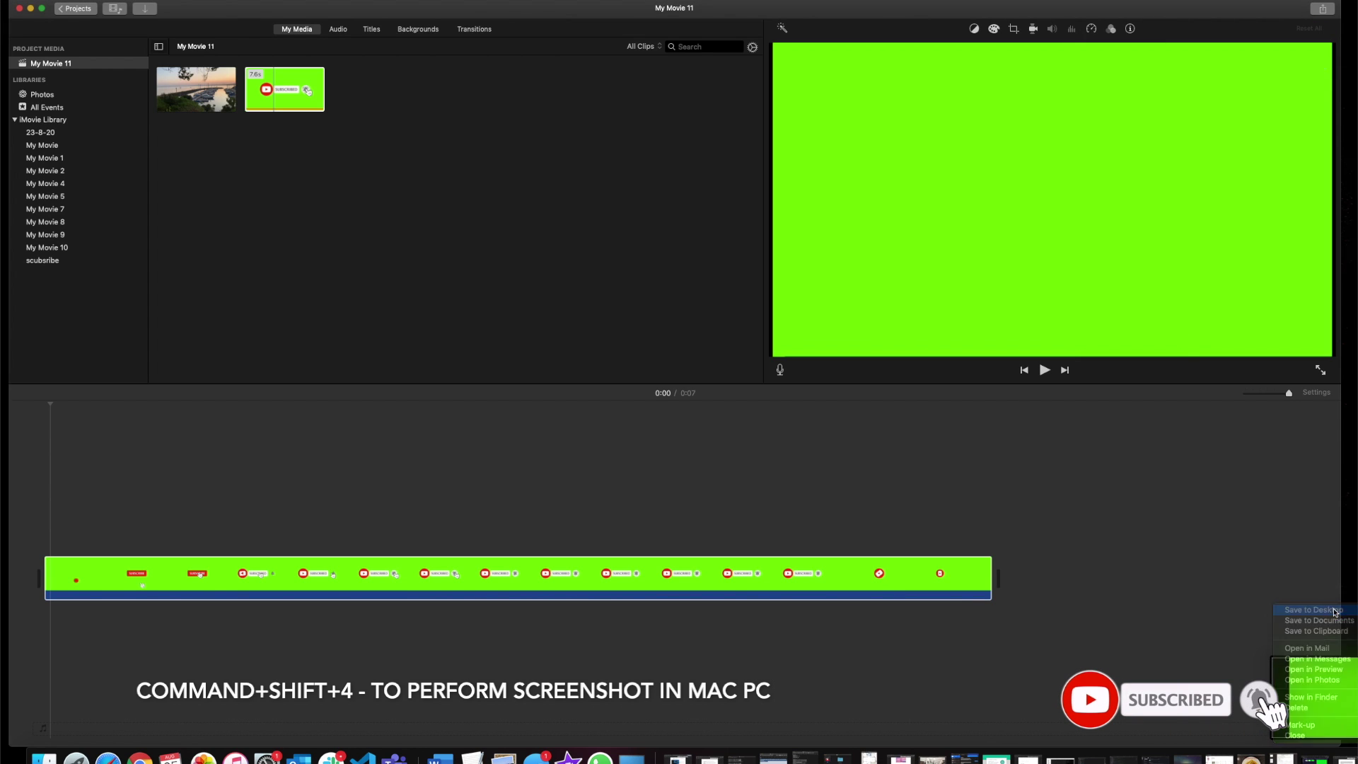
click(1314, 609)
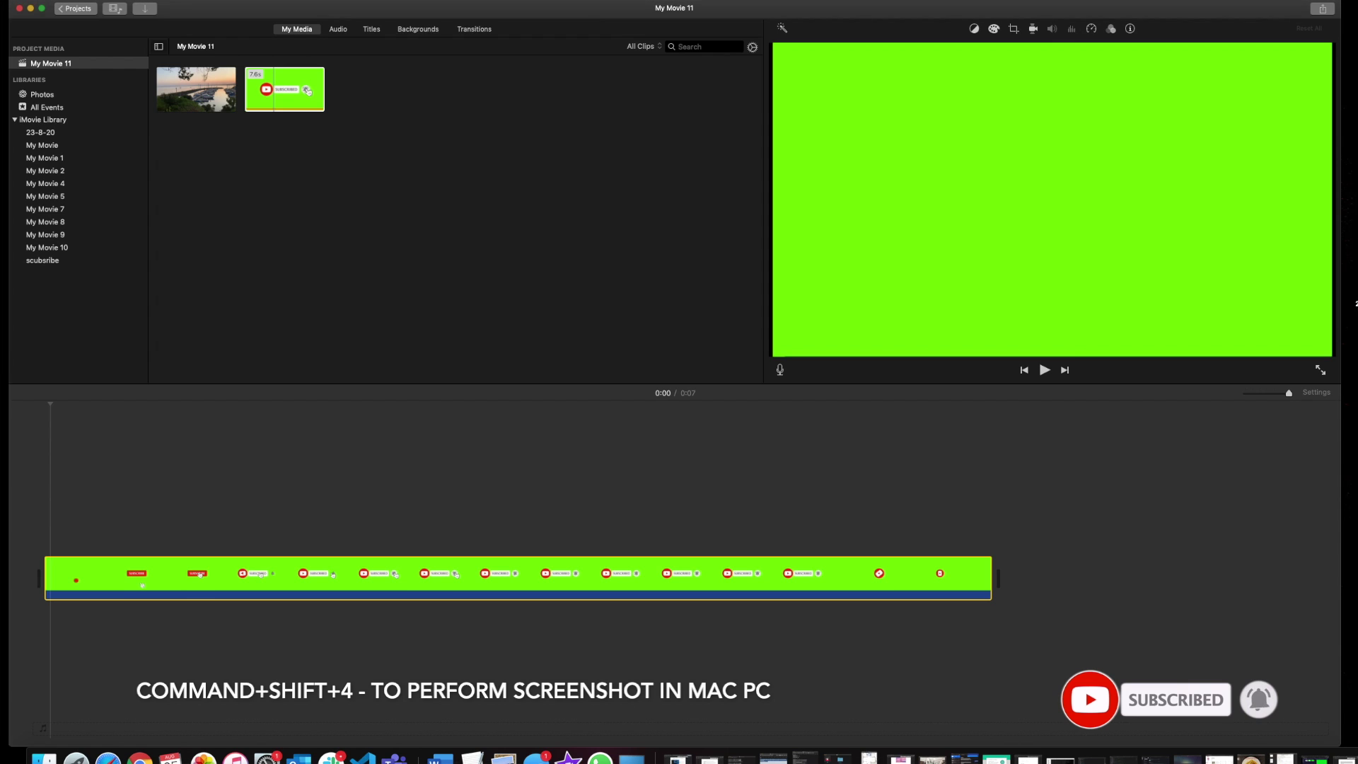
drag(1352, 304, 384, 92)
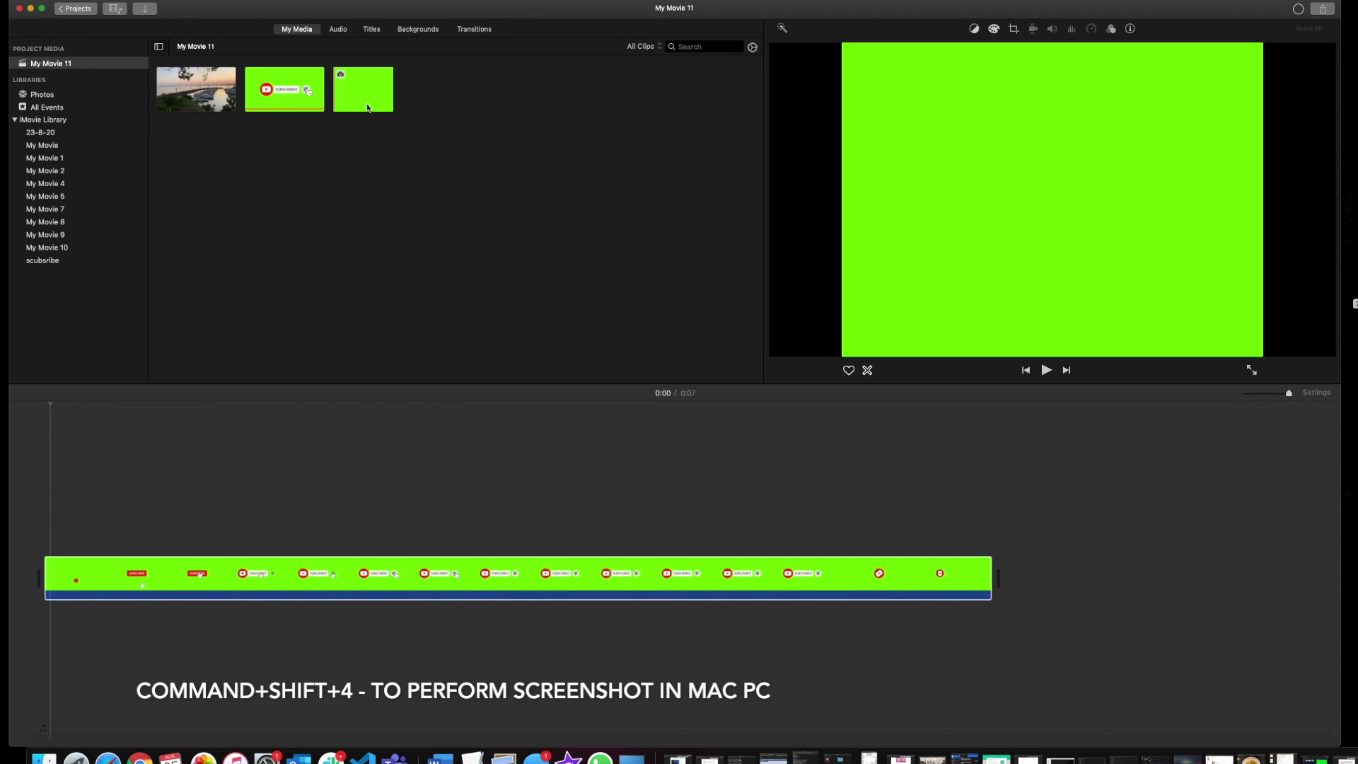
click(406, 576)
Step: Replace the timeline clip with the green still and overlay the subscribe animation on it
right_click(419, 576)
click(474, 621)
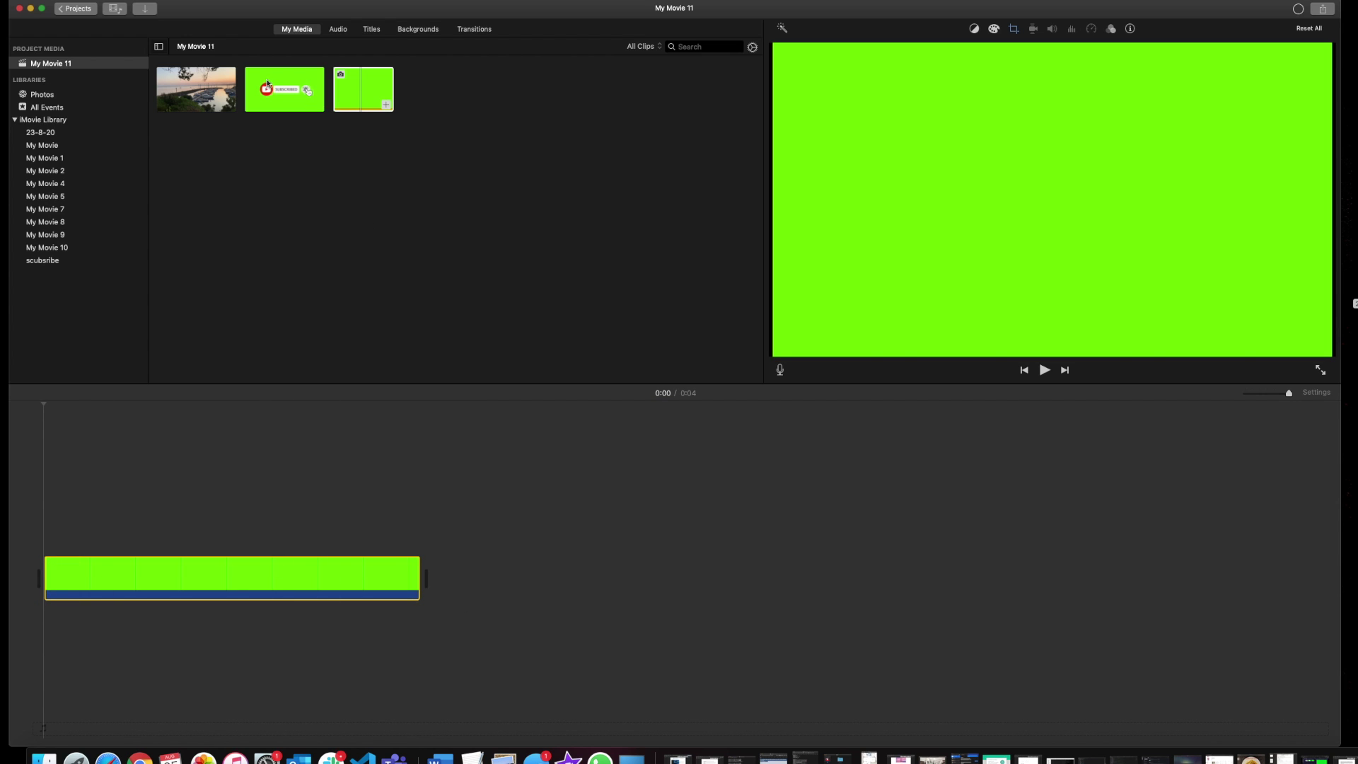
click(290, 86)
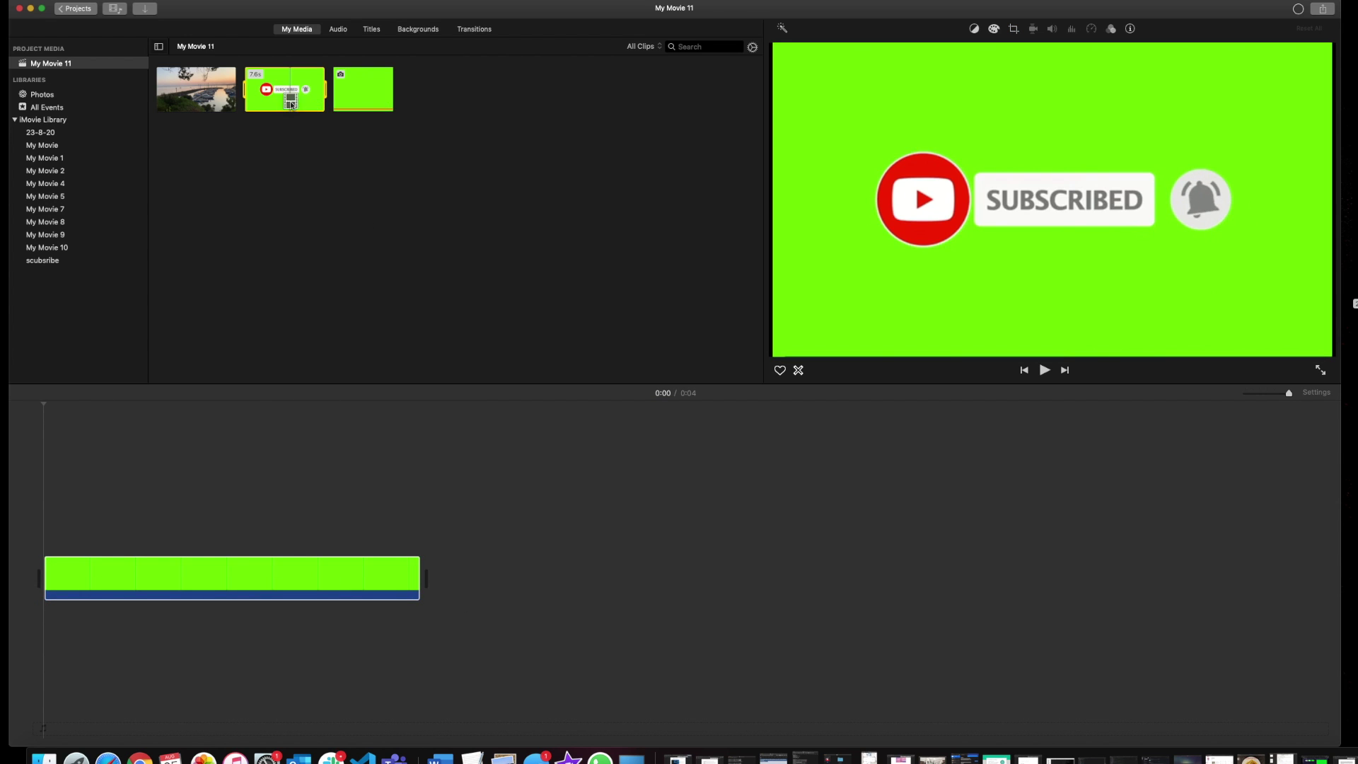
drag(290, 103, 50, 535)
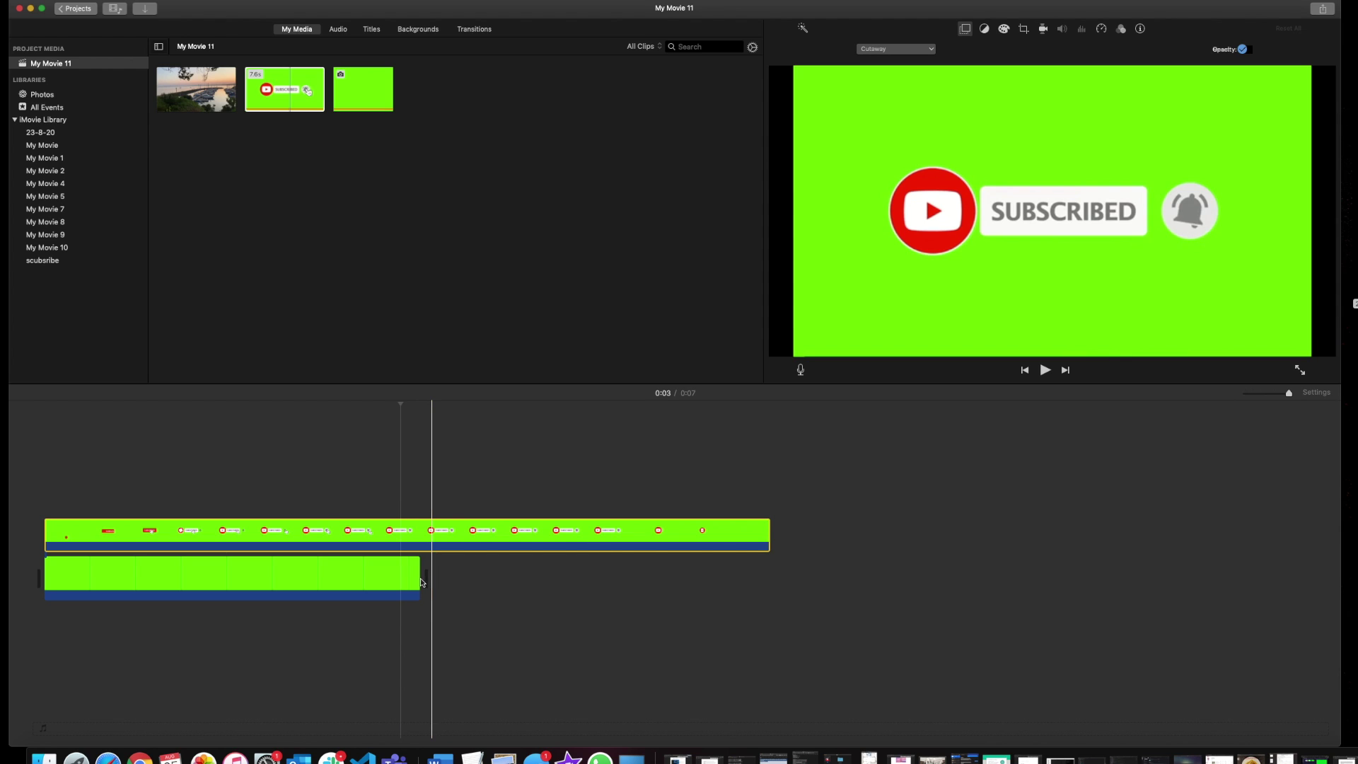
Step: Stretch the green still to match the roughly 7-second subscribe animation
drag(422, 582, 775, 585)
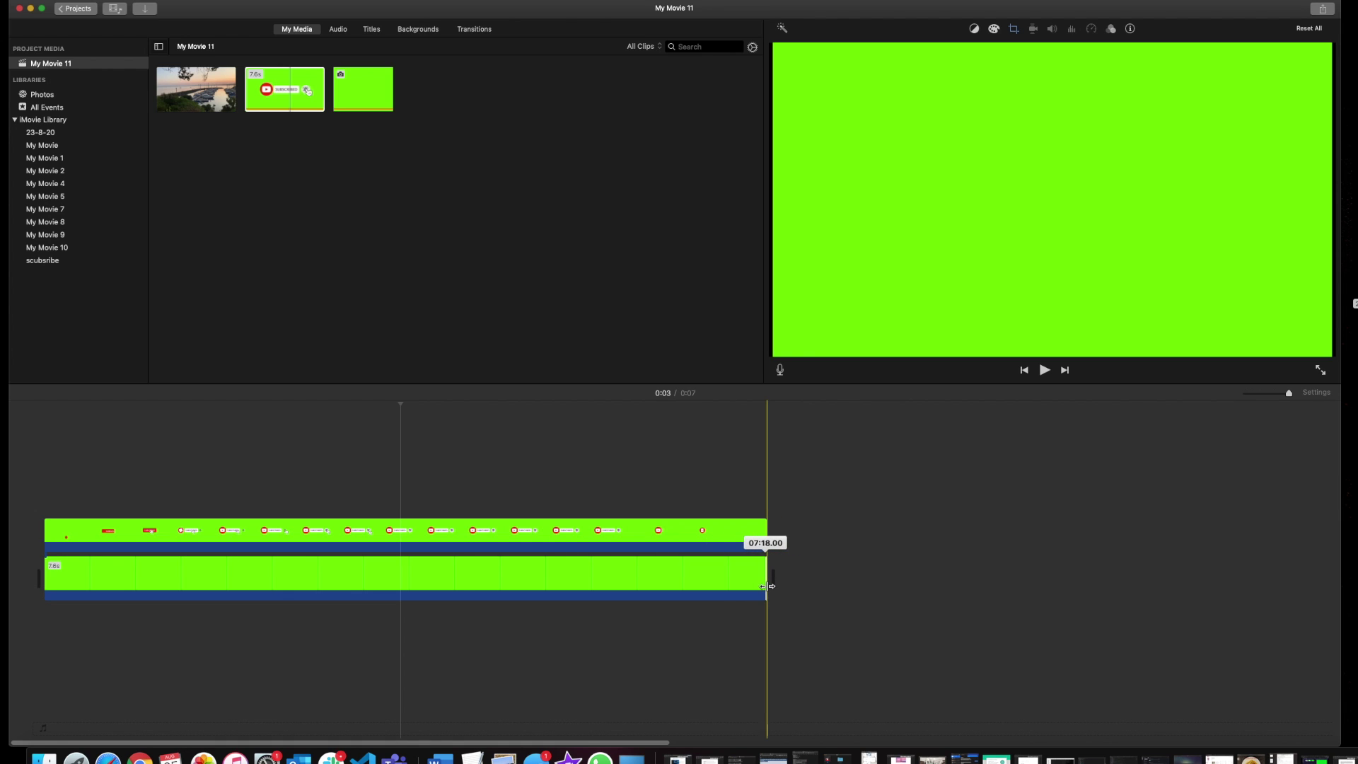
drag(768, 585, 766, 586)
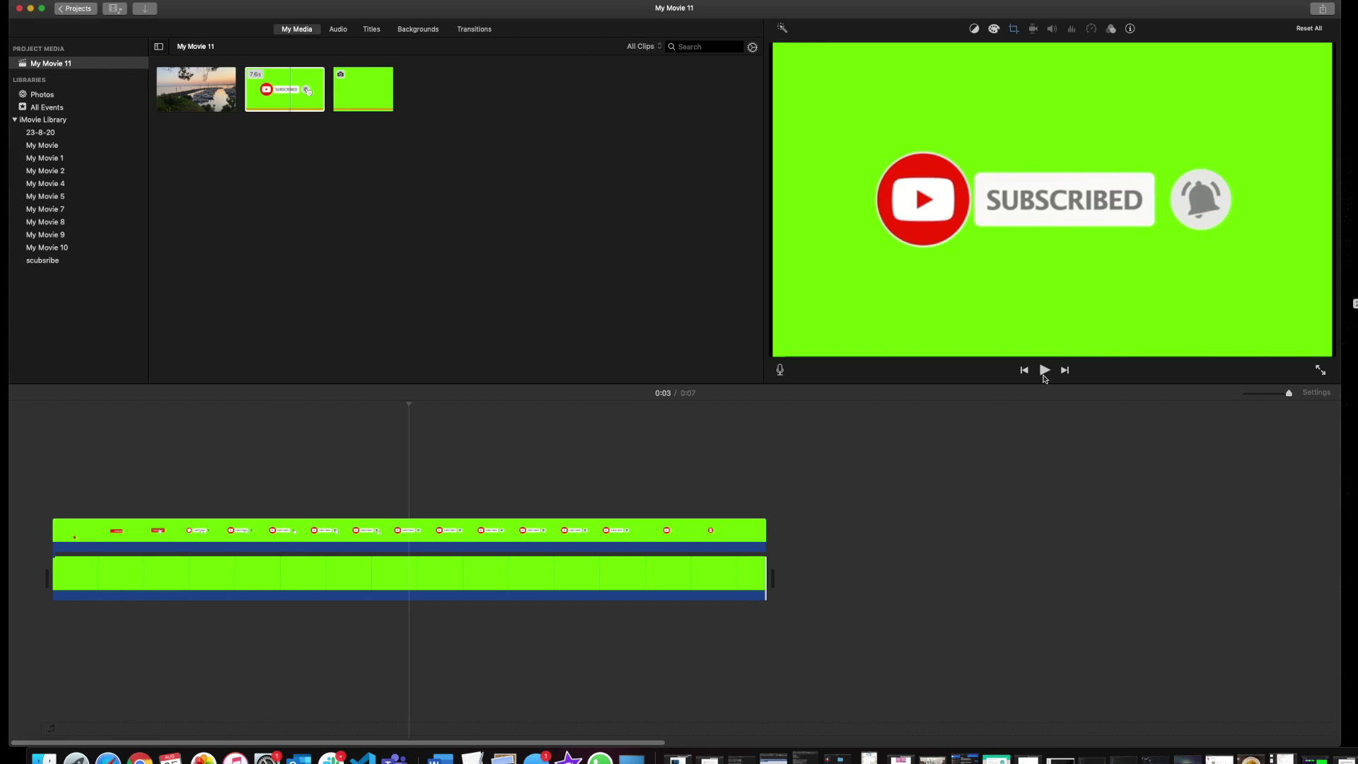
click(235, 439)
Step: Set the subscribe overlay to Picture in Picture in the lower-right corner and preview it
click(1041, 371)
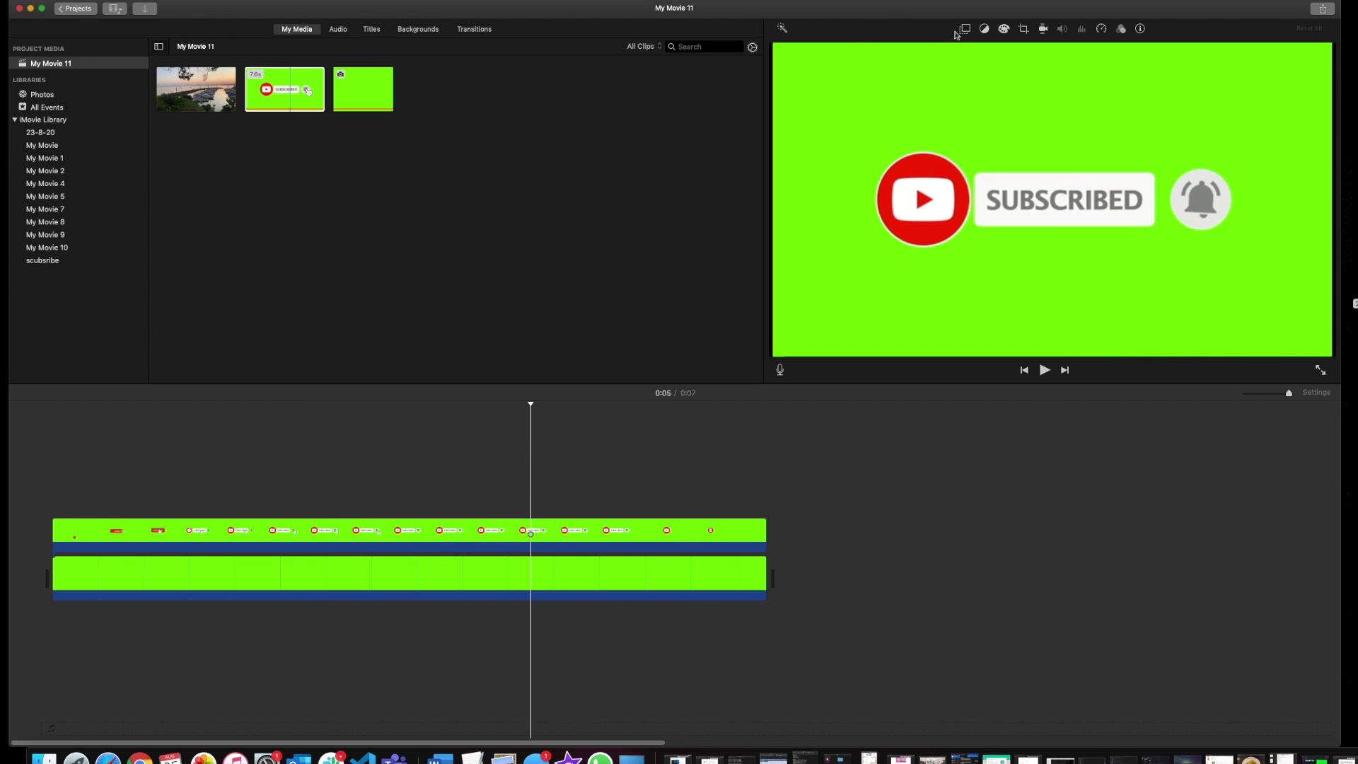
click(632, 546)
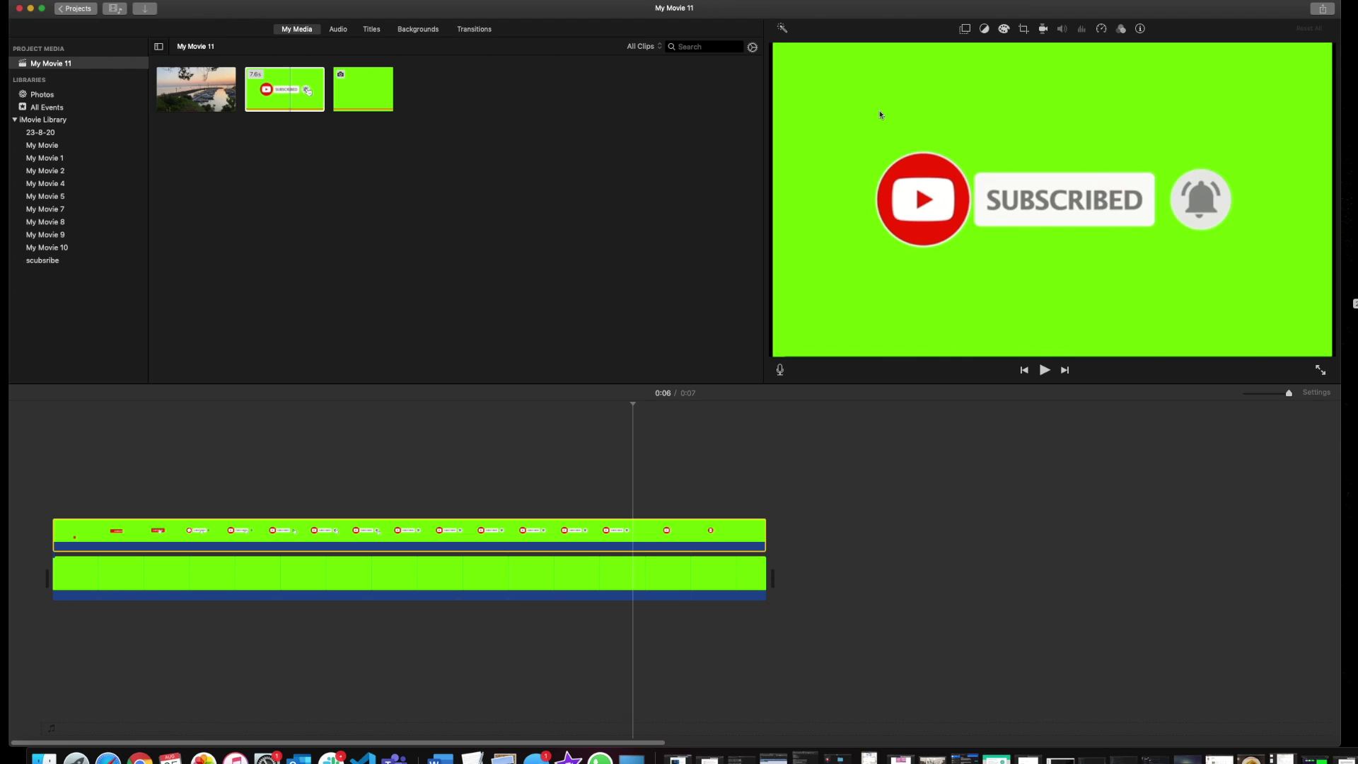
click(965, 30)
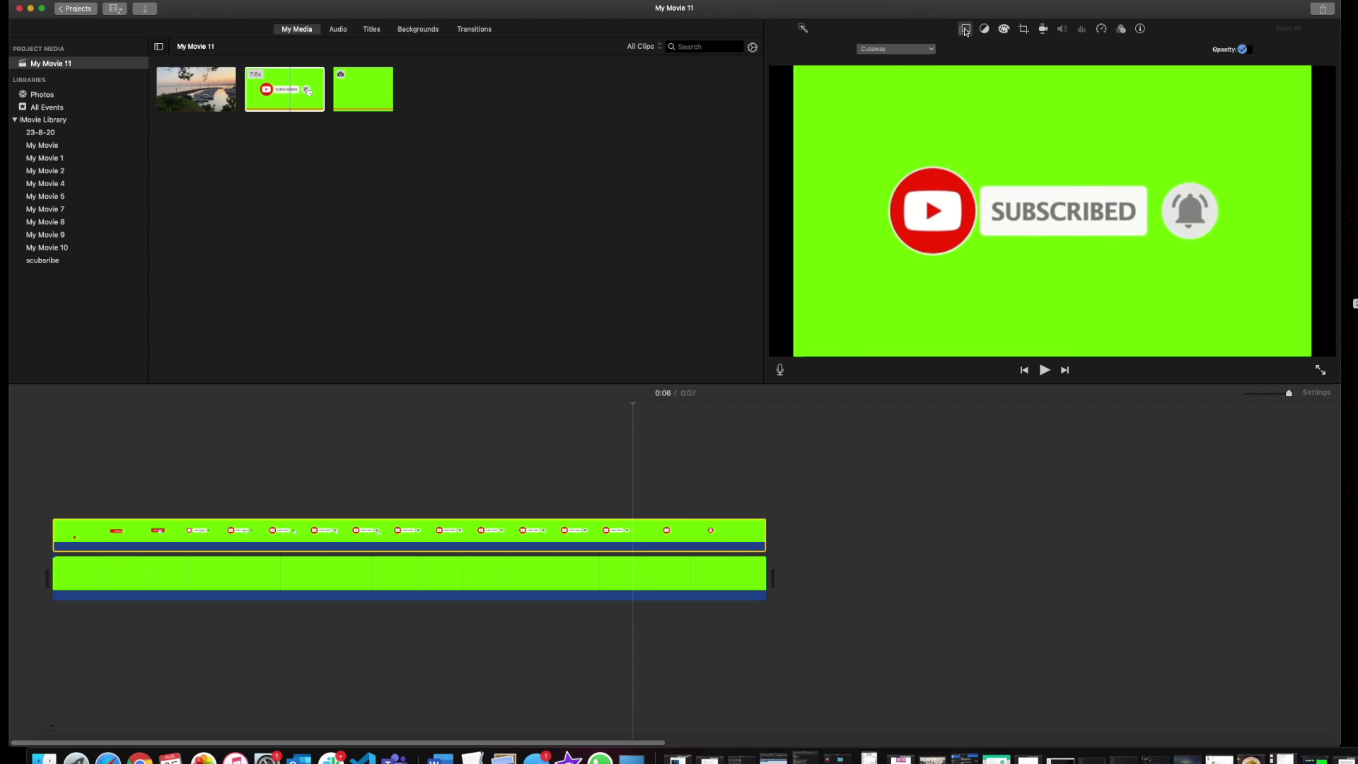
click(894, 49)
click(880, 89)
drag(1177, 135, 1235, 323)
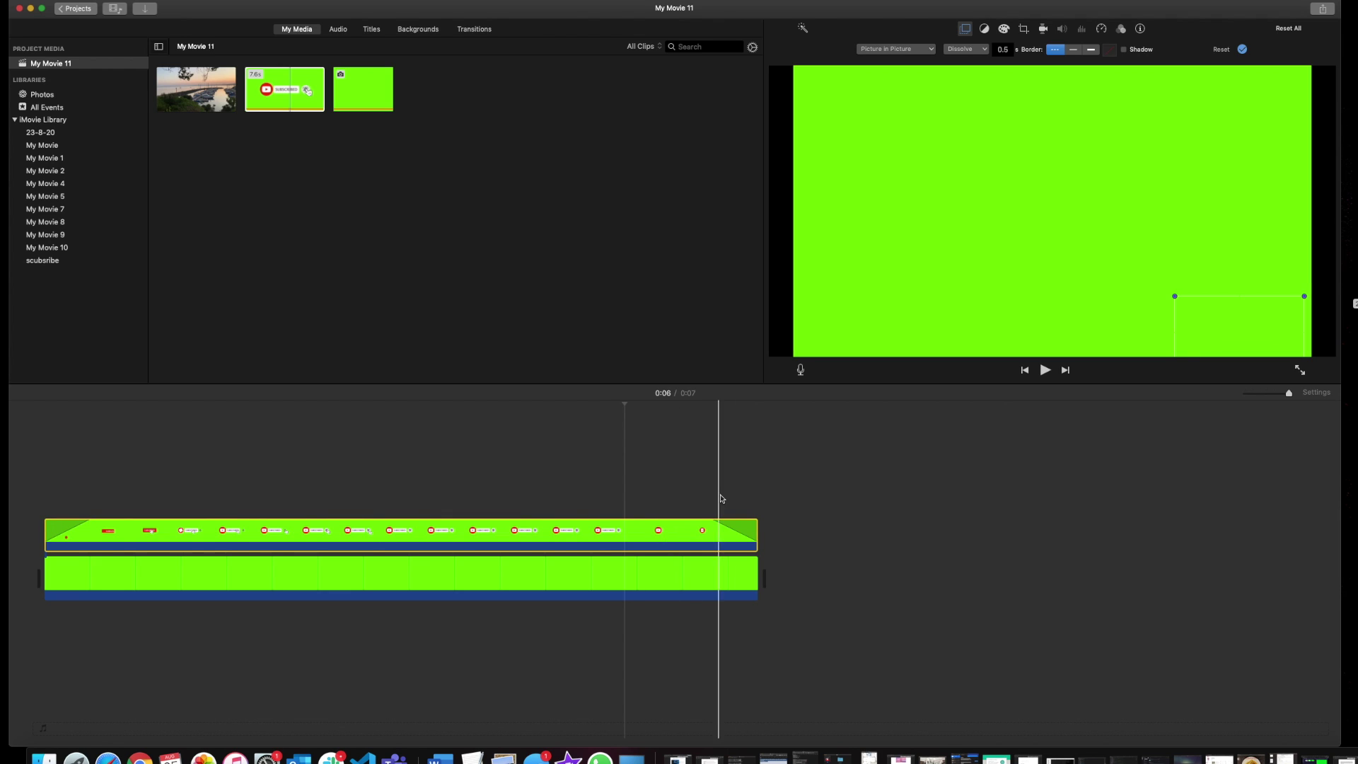
click(57, 448)
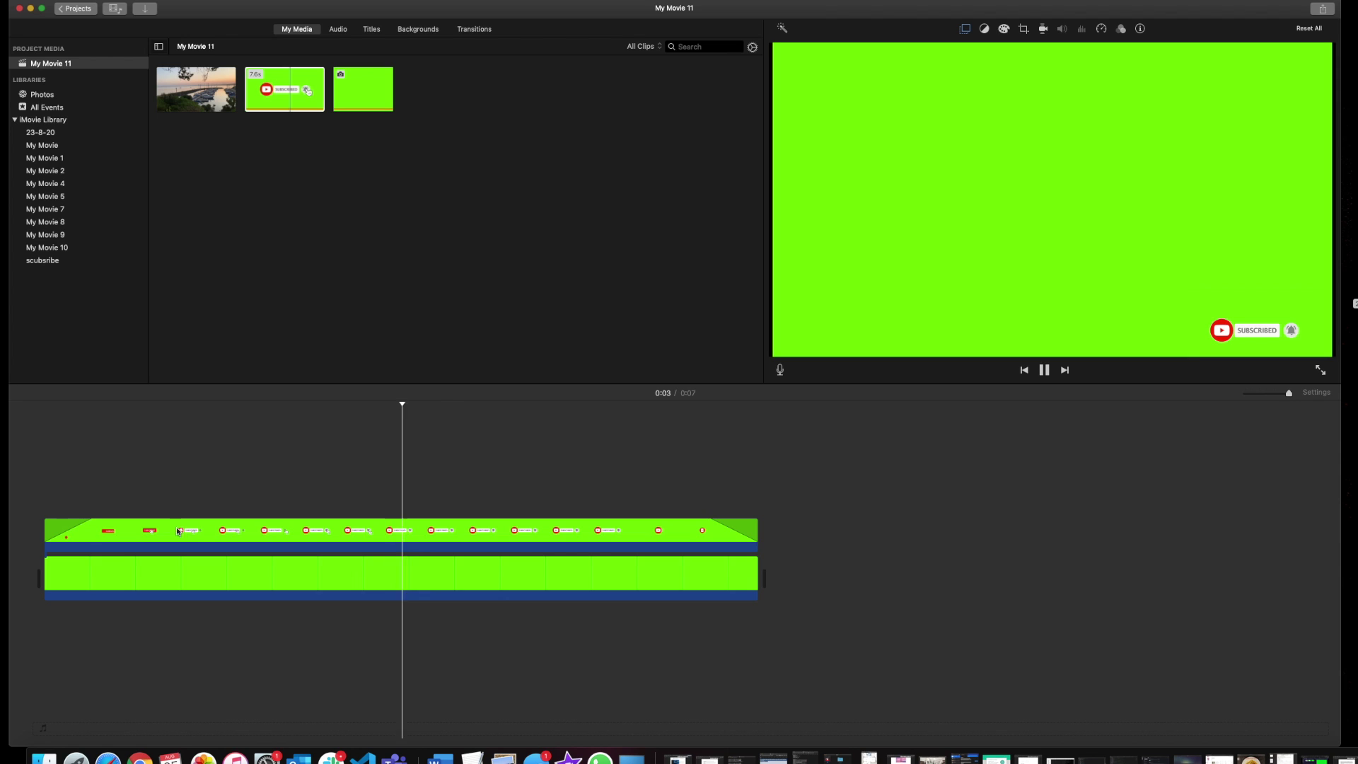
click(80, 1)
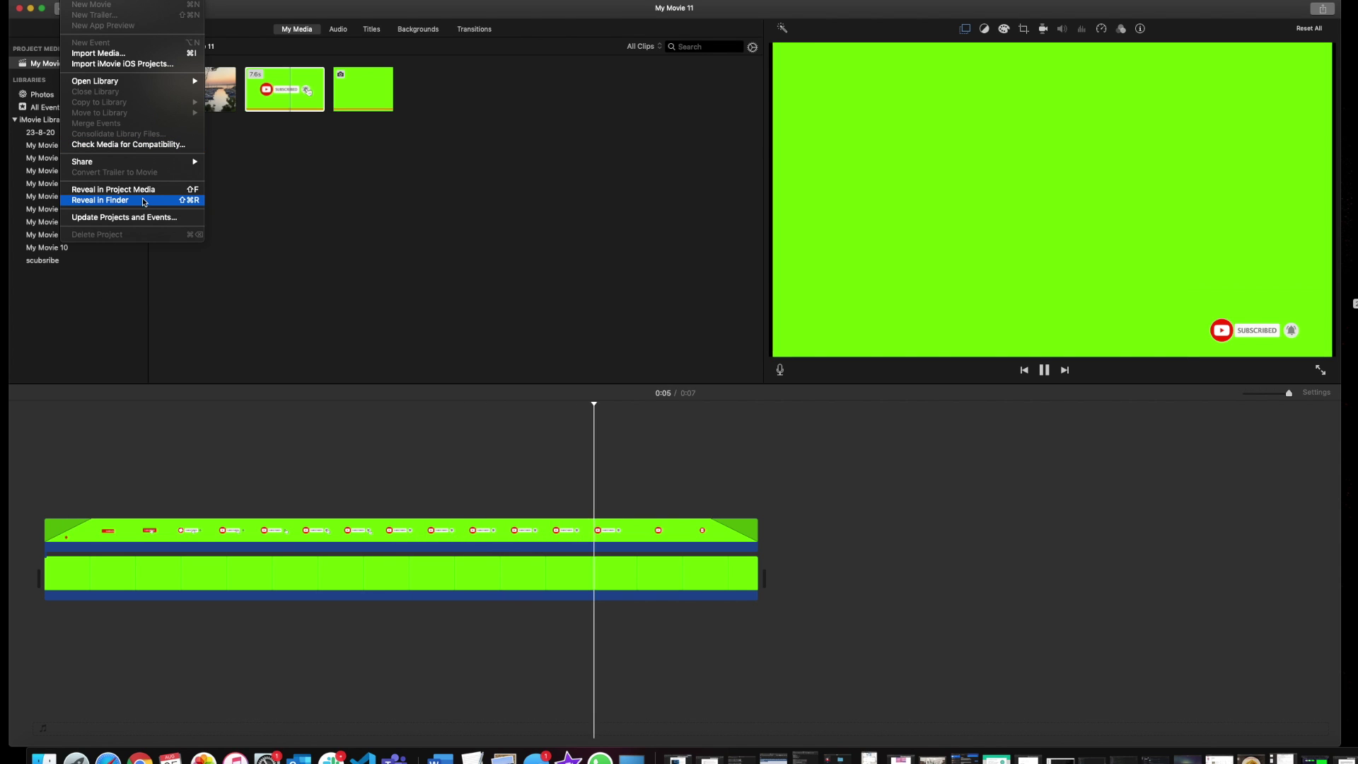
Step: Export to a file named 'sample' in samples at 1080p, Best (ProRes), Better Quality compression
mouse_move(163, 162)
click(257, 225)
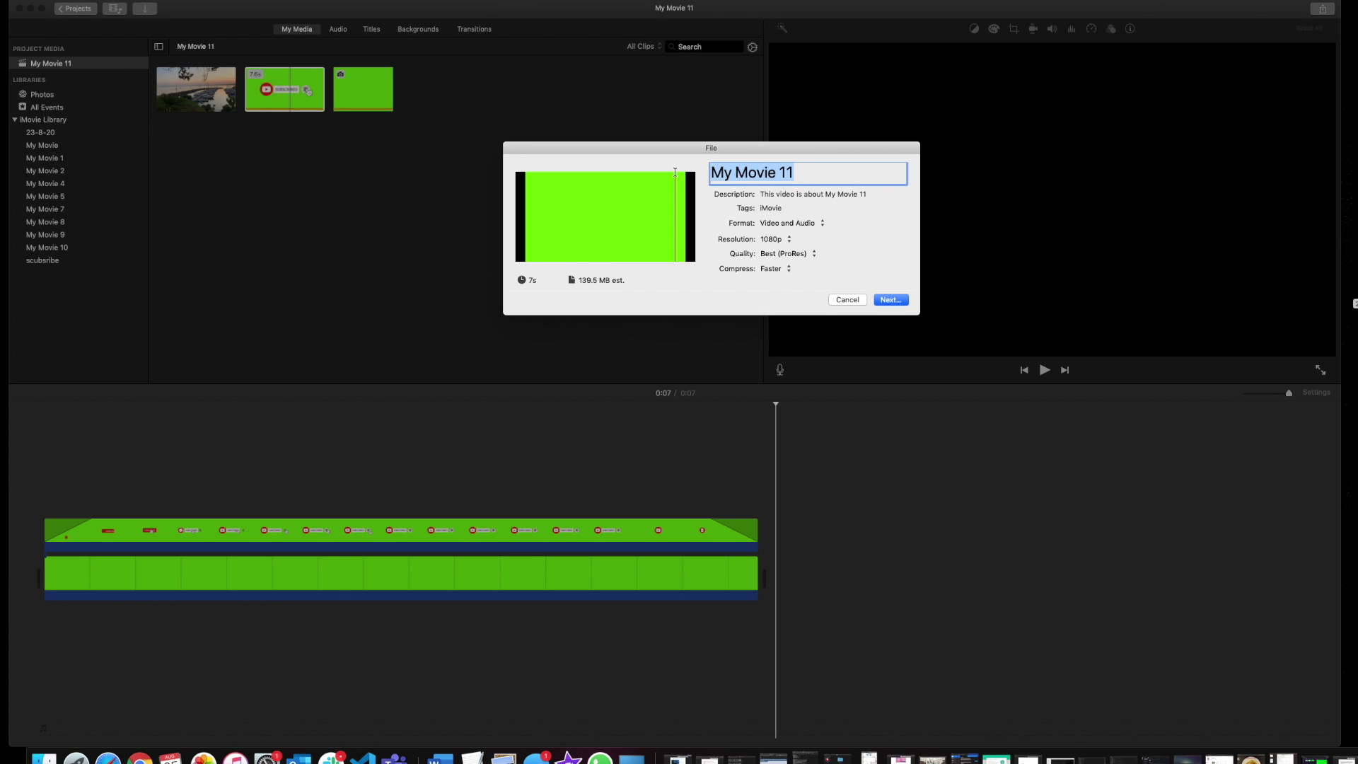
text(S)
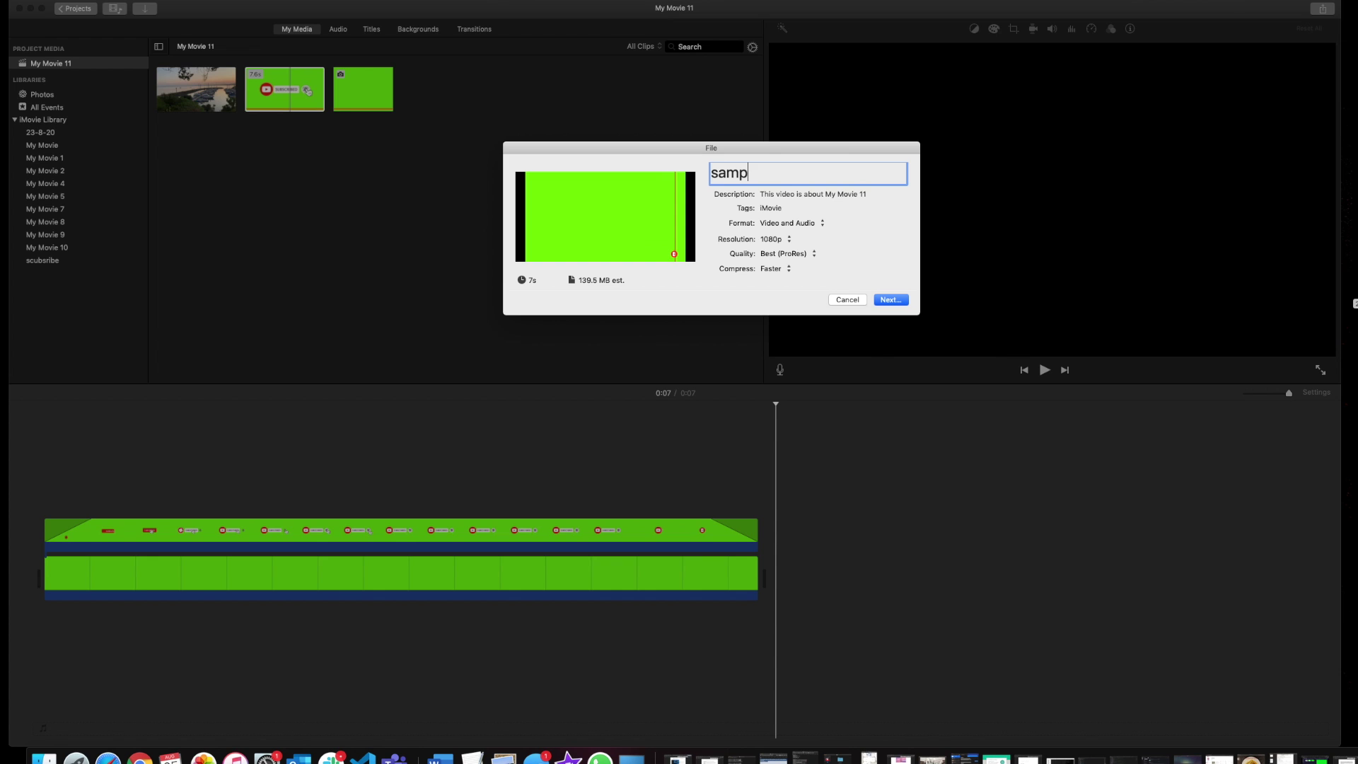
click(780, 242)
click(780, 241)
click(784, 253)
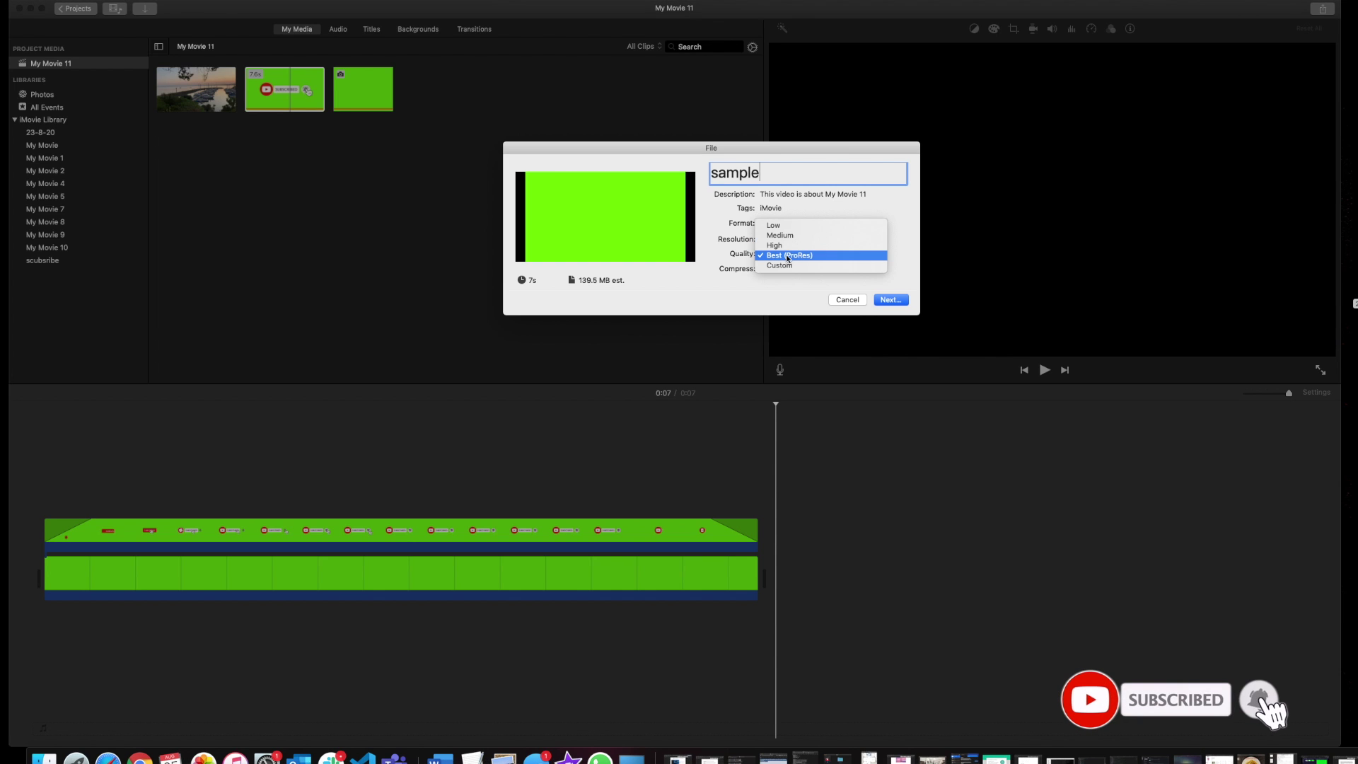
click(787, 256)
click(772, 269)
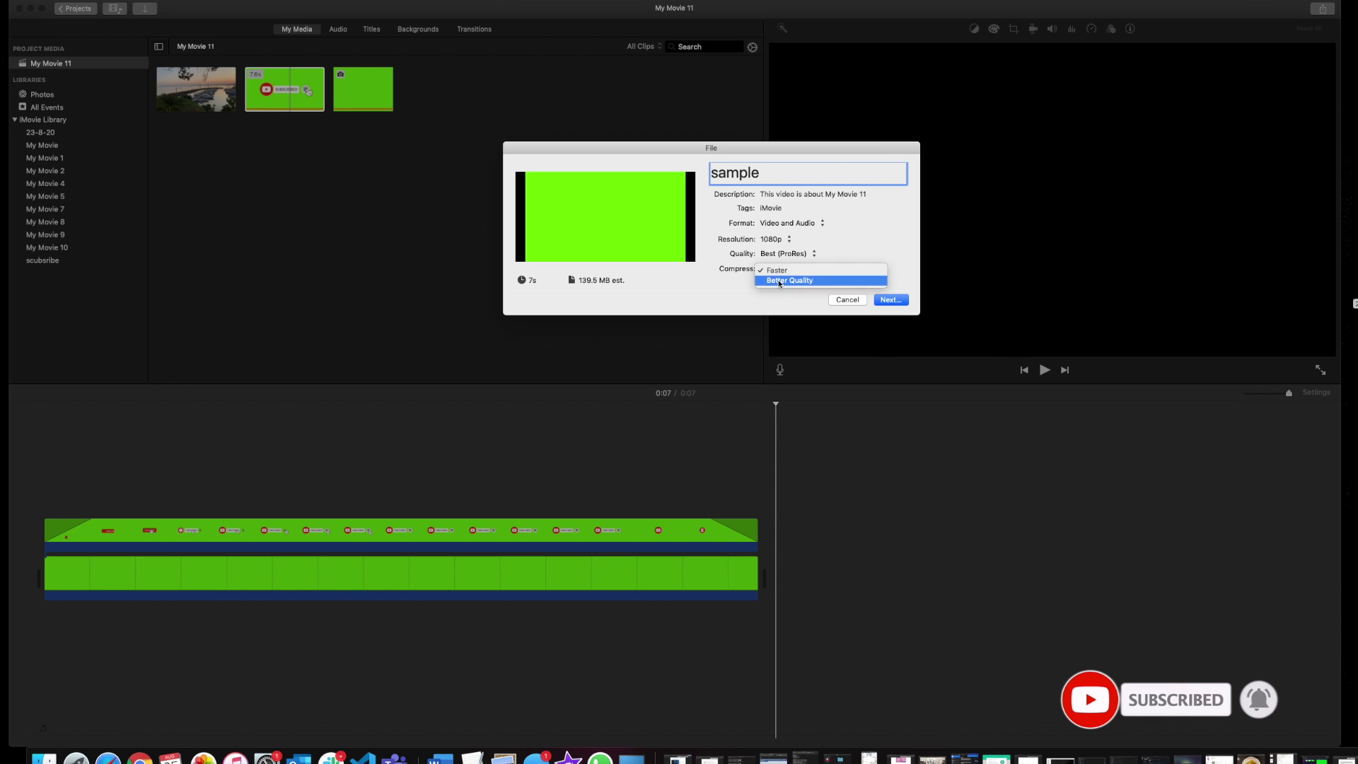
click(778, 282)
click(889, 299)
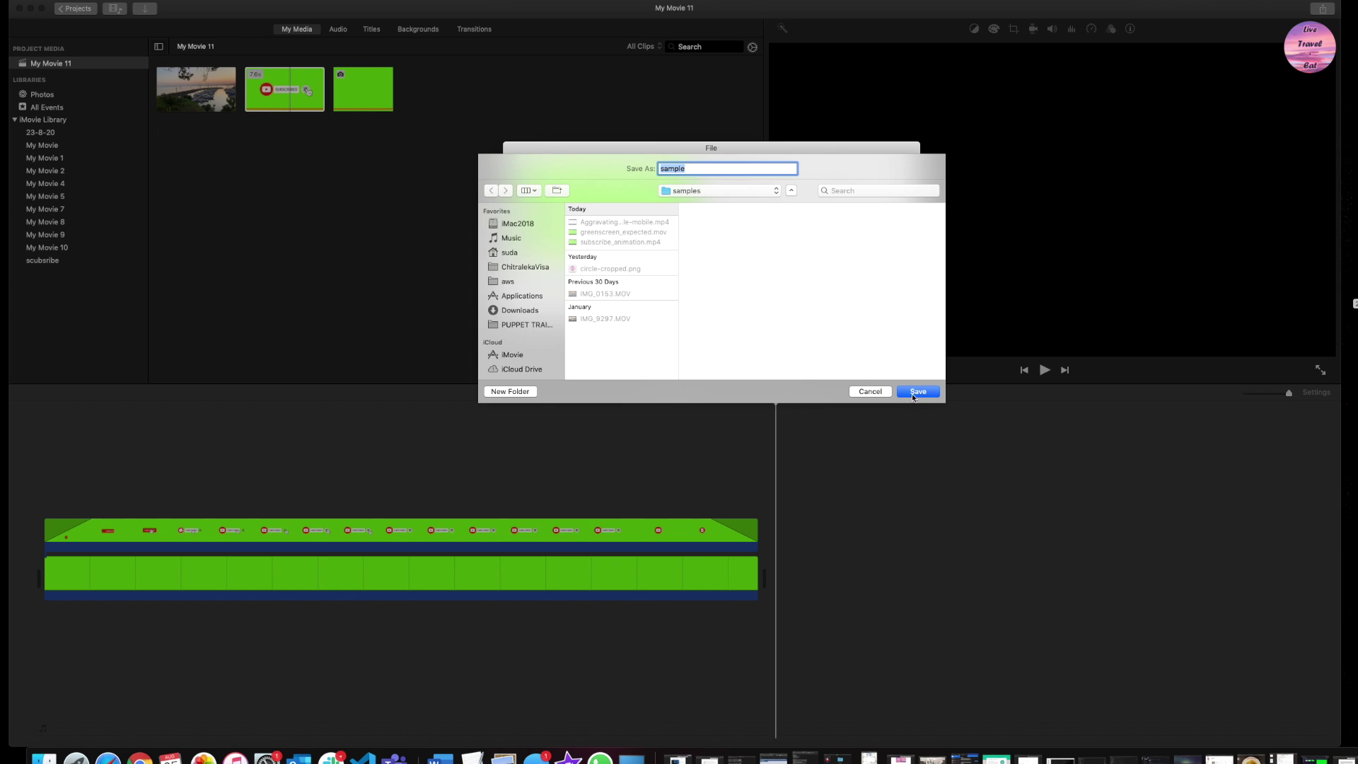
click(921, 395)
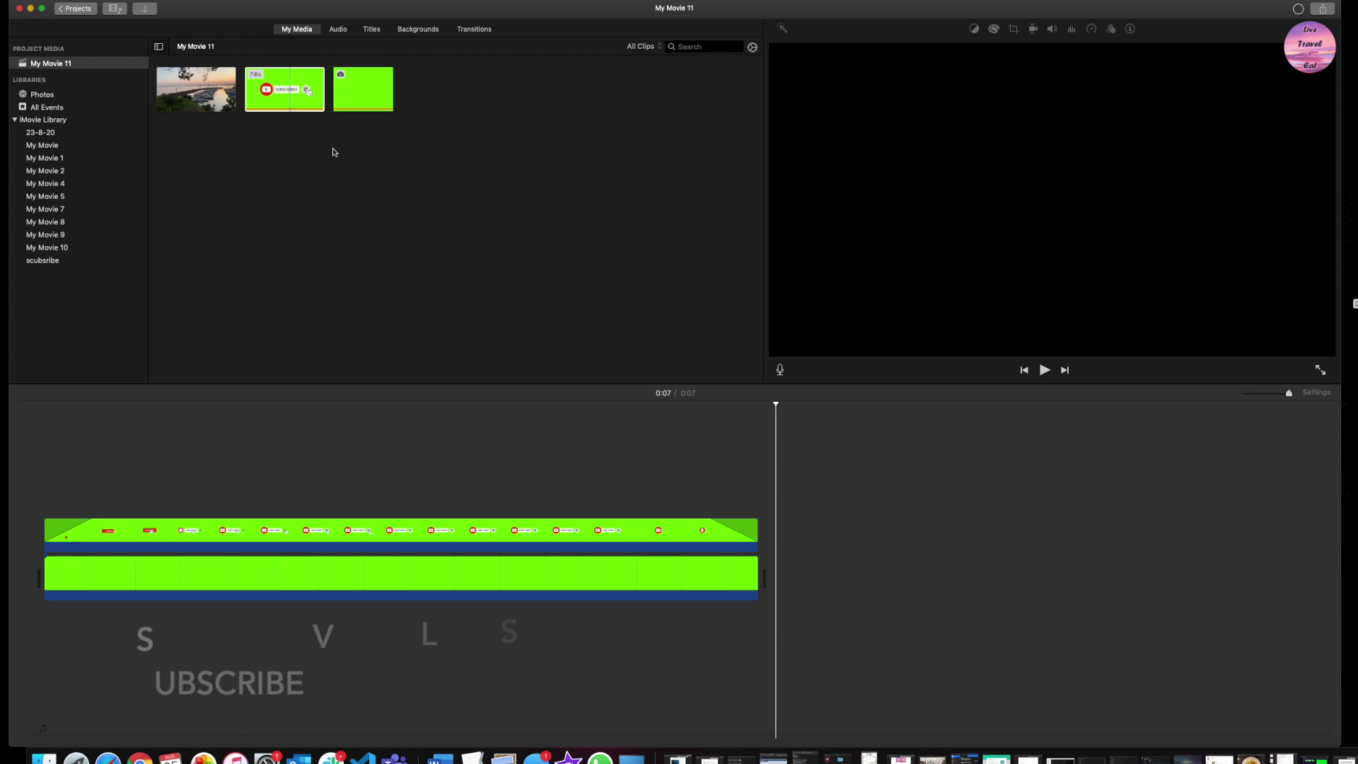
Step: Drag the exported 11.5 MB sample.mov from the Finder samples folder into iMovie's media
click(301, 95)
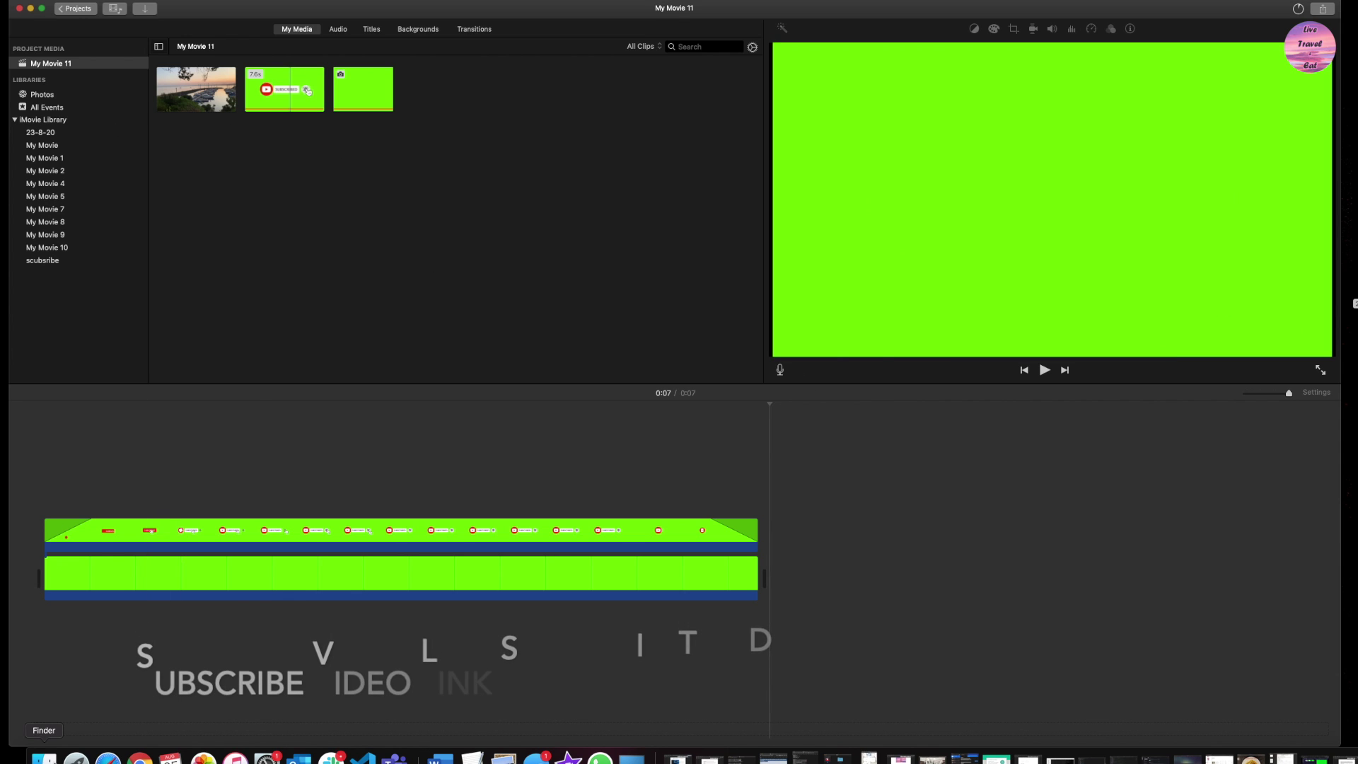
key(super+Tab)
click(346, 410)
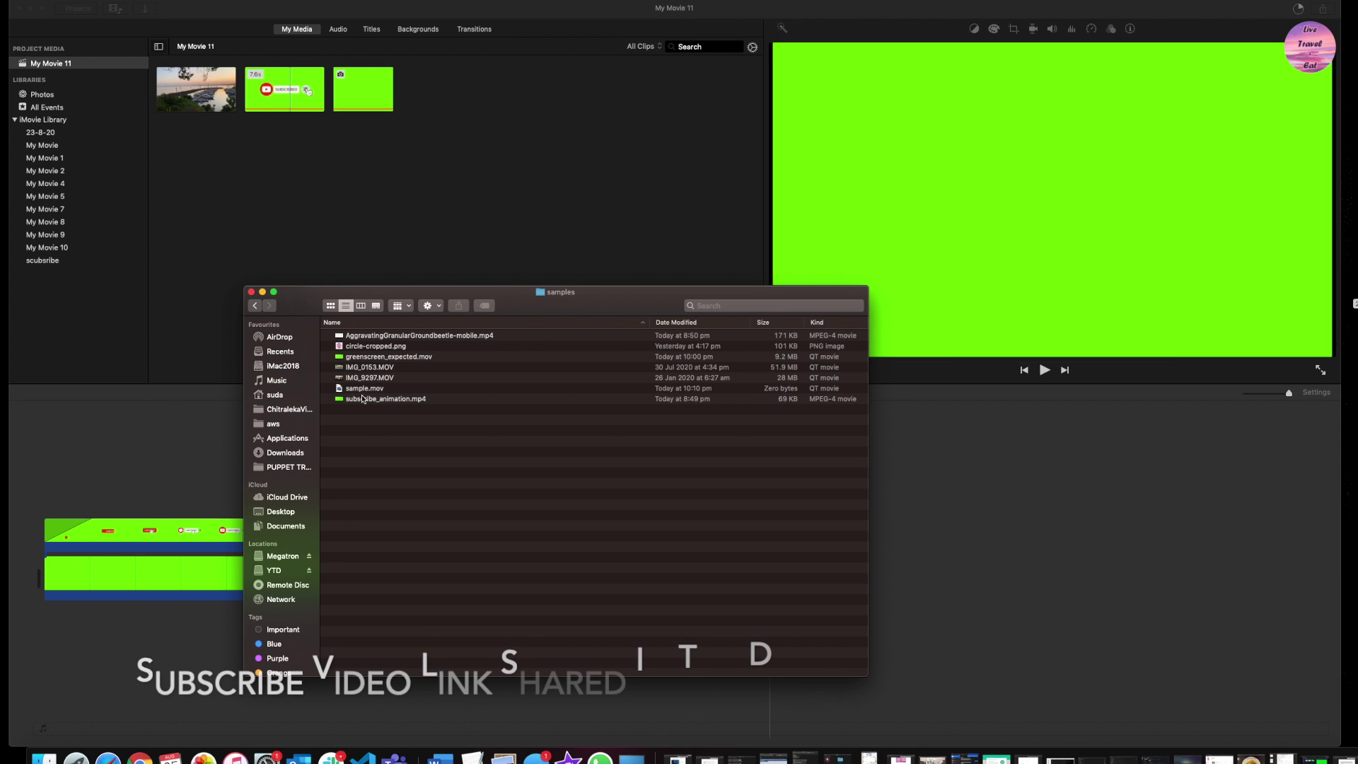
click(367, 390)
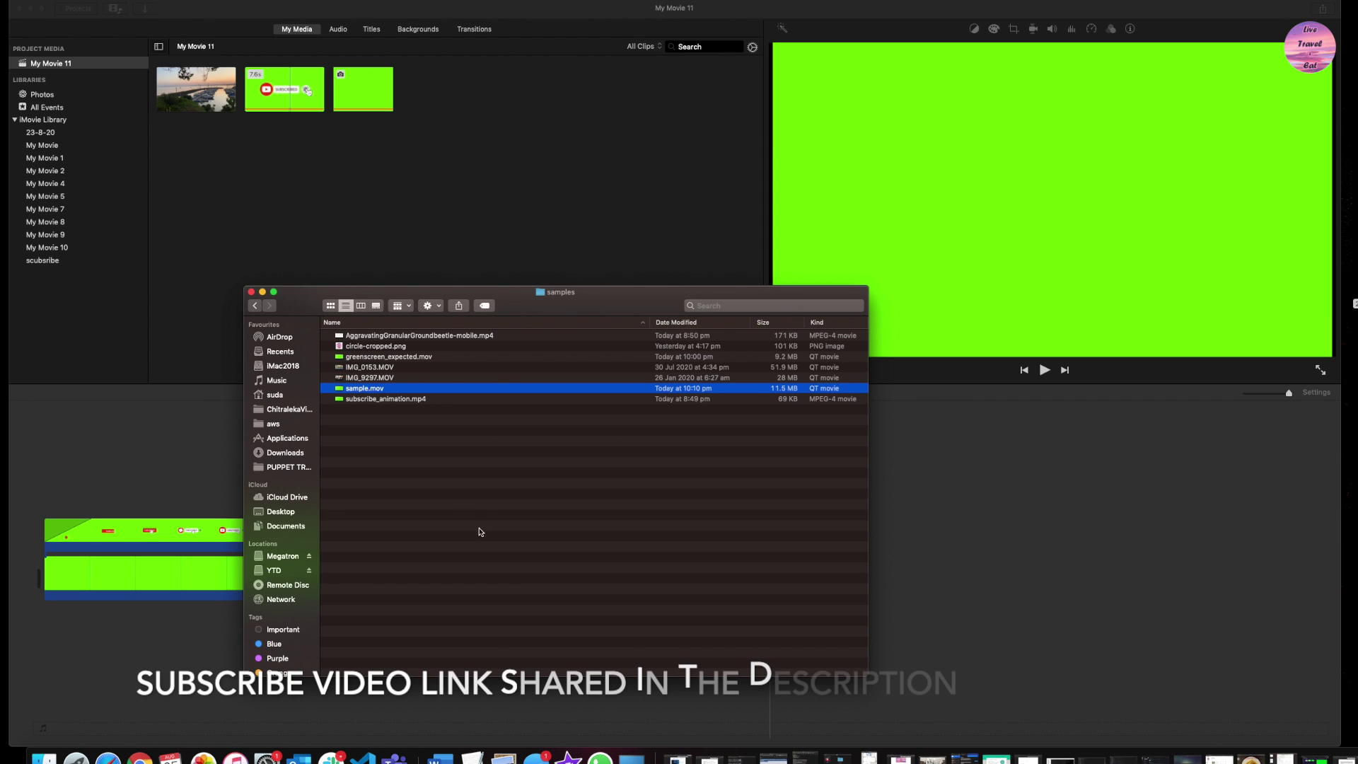
click(485, 500)
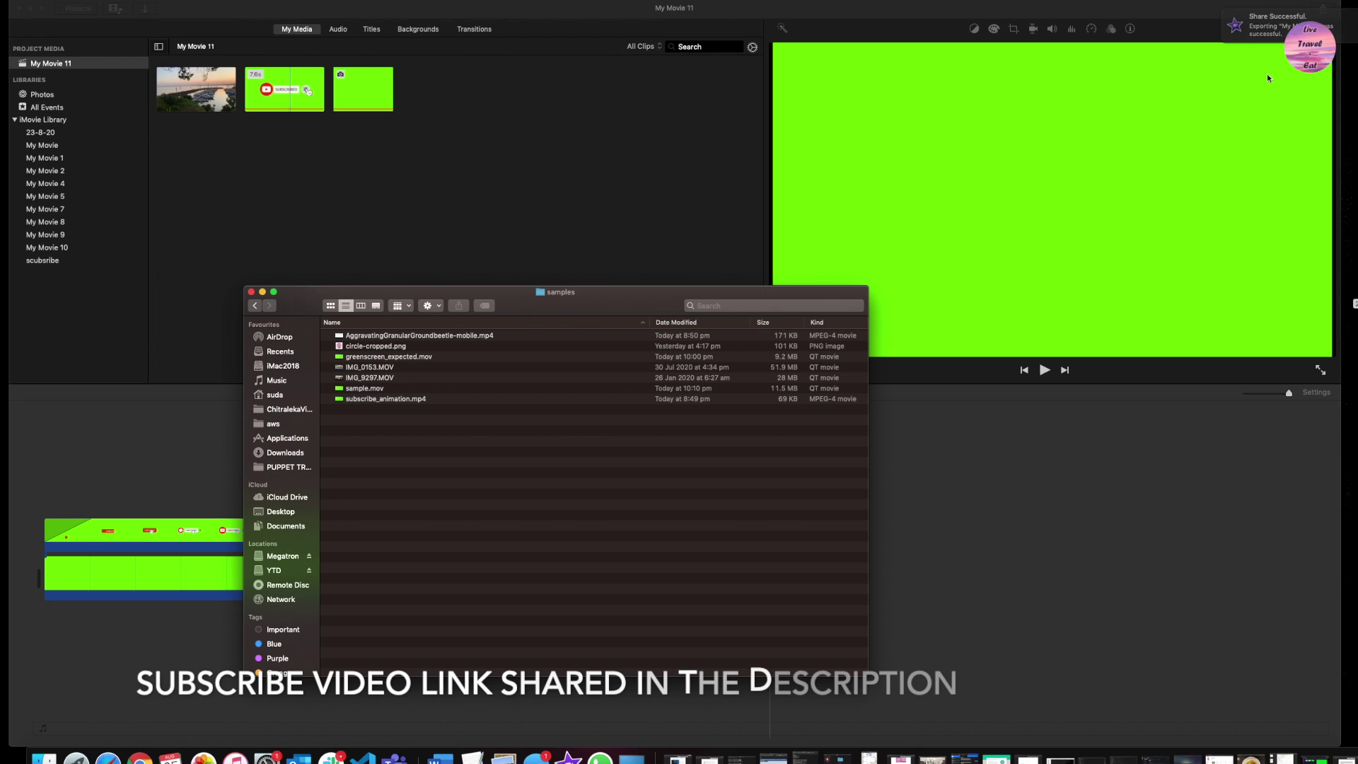
click(362, 389)
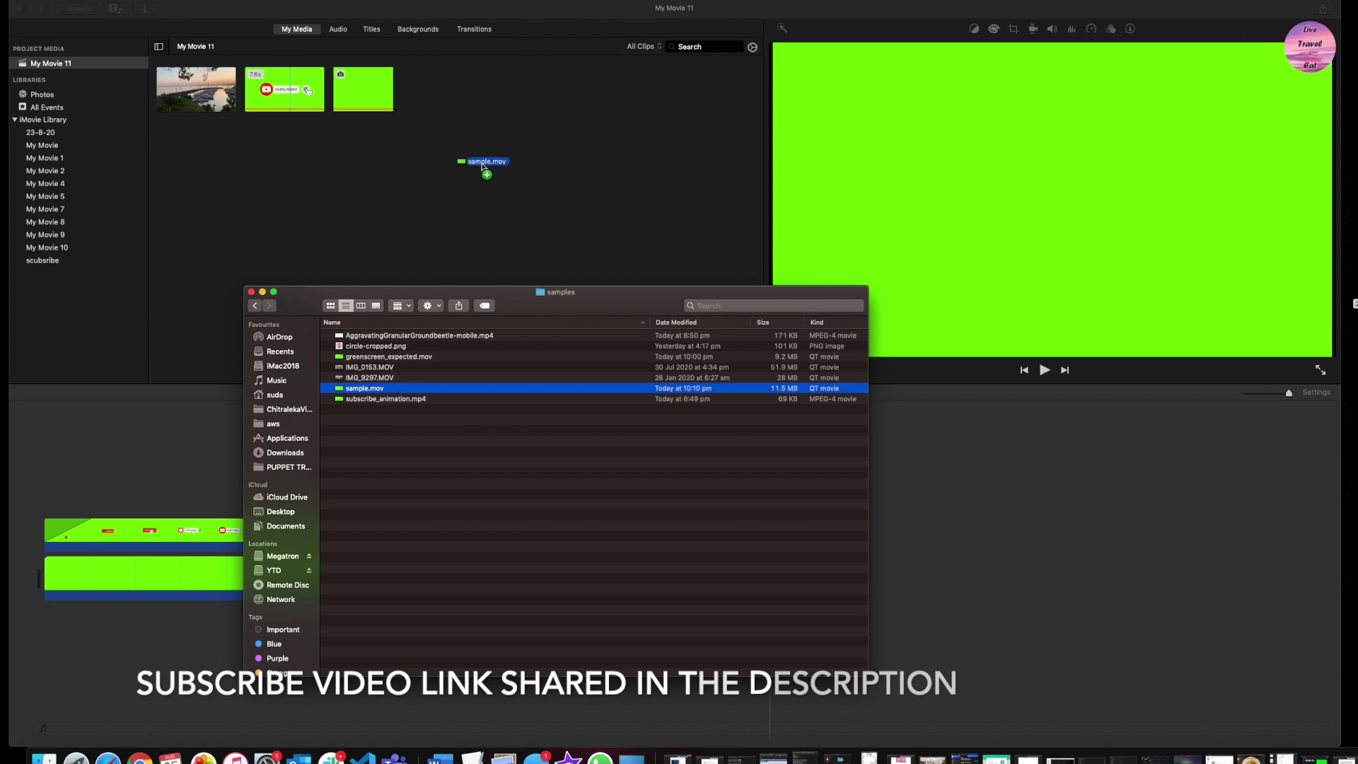
drag(482, 164, 482, 164)
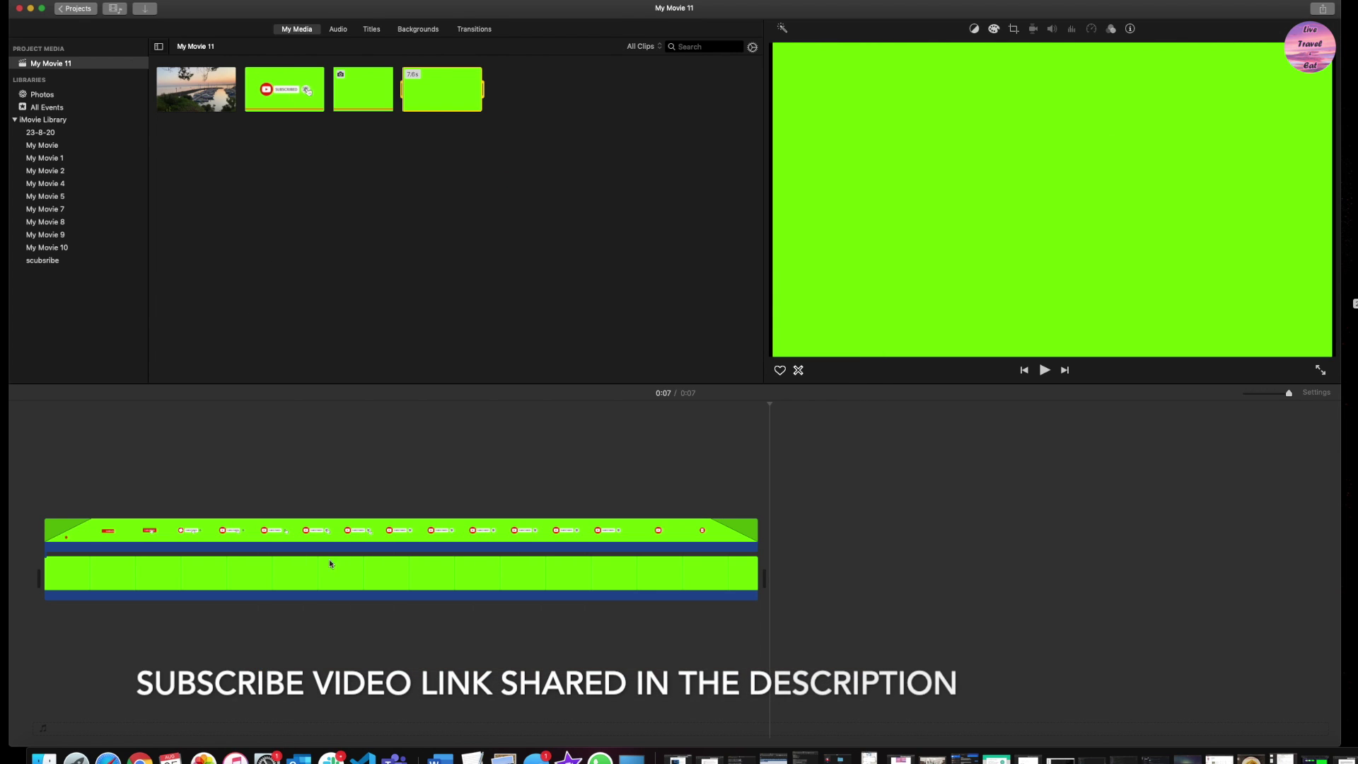
click(647, 631)
Step: Delete both existing timeline clips and place the marina video at the timeline start
drag(716, 660, 456, 401)
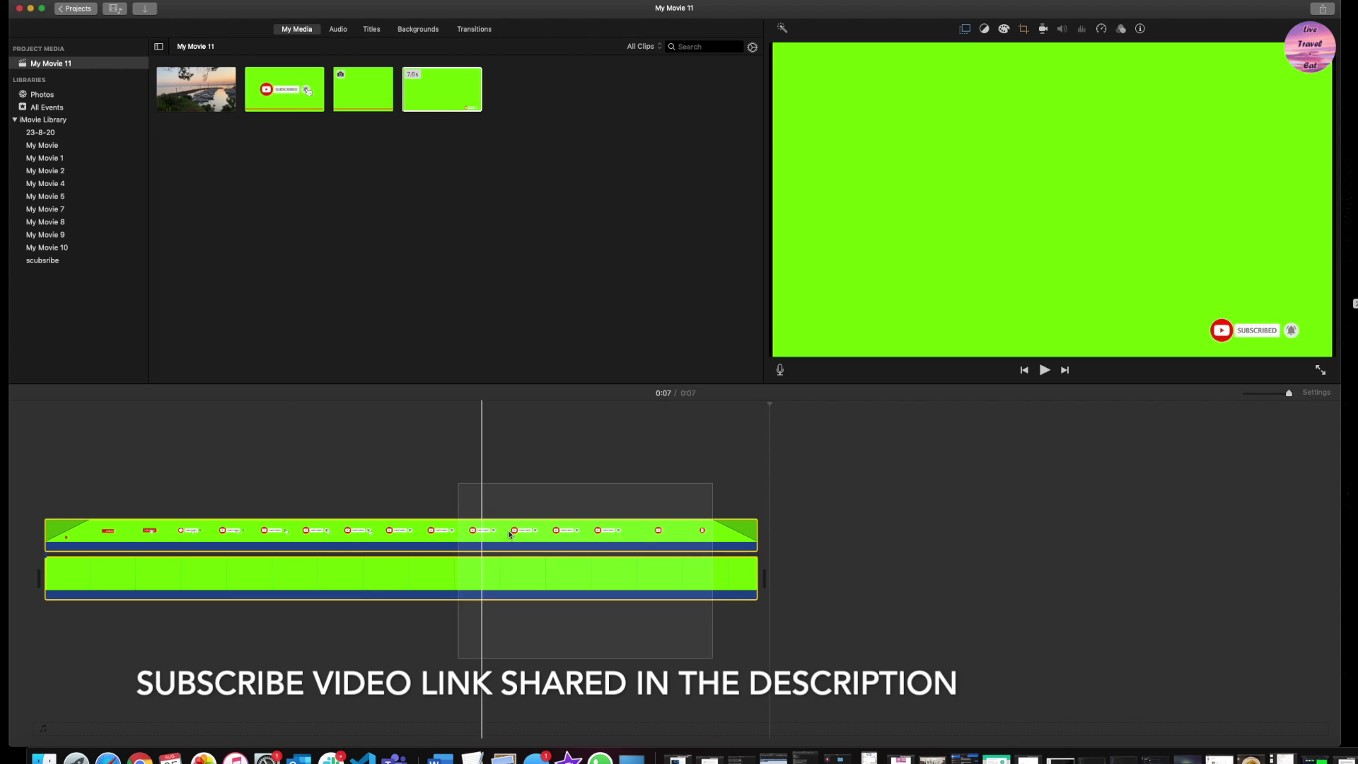
right_click(517, 539)
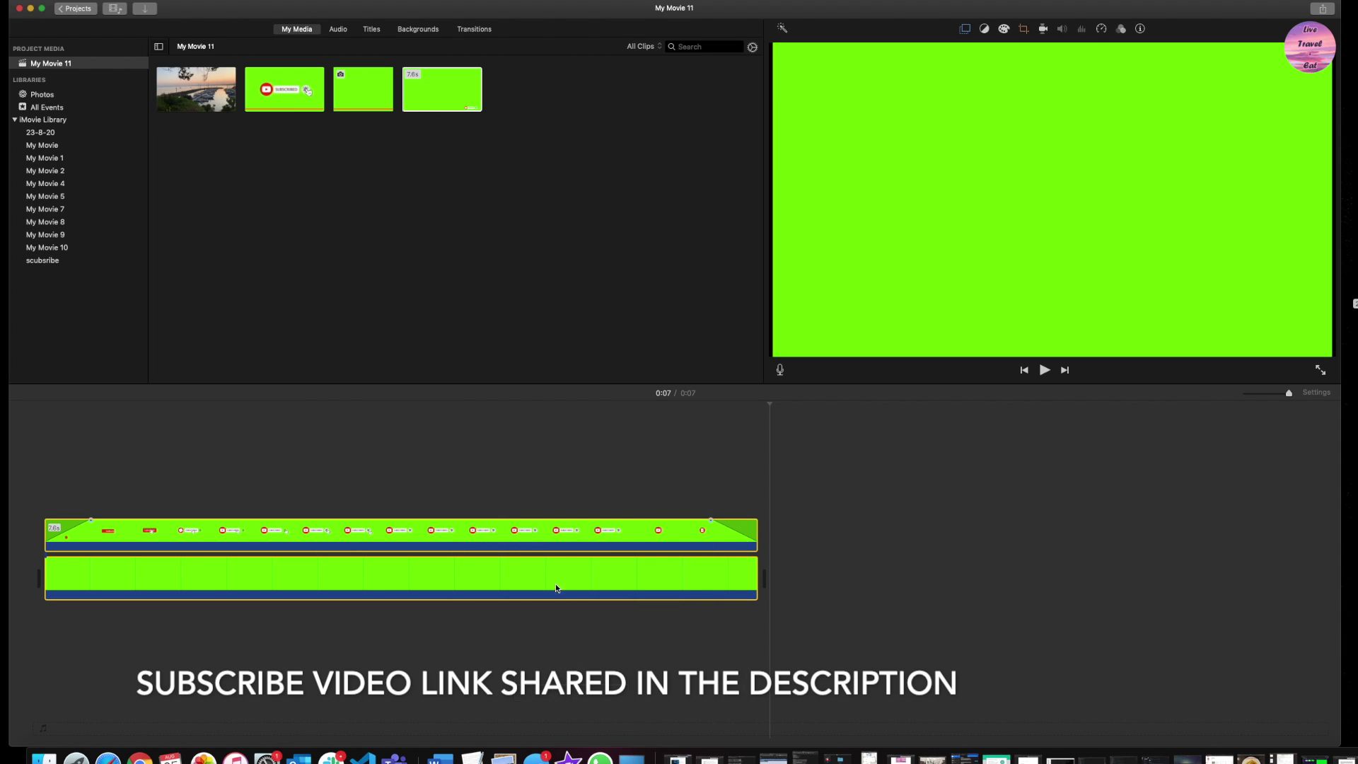
click(537, 578)
drag(198, 90, 65, 583)
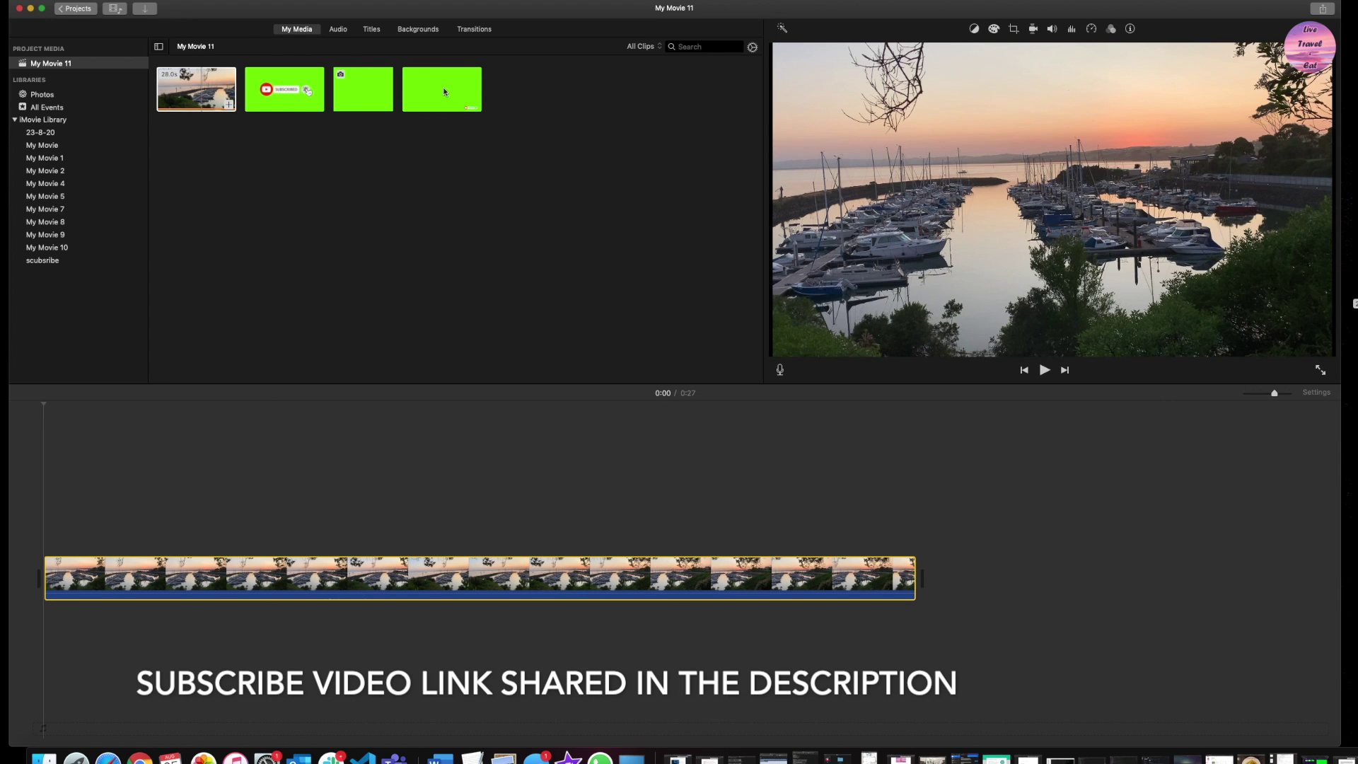
Step: Lay the green subscribe clip over the start of the marina video as a cutaway
click(444, 91)
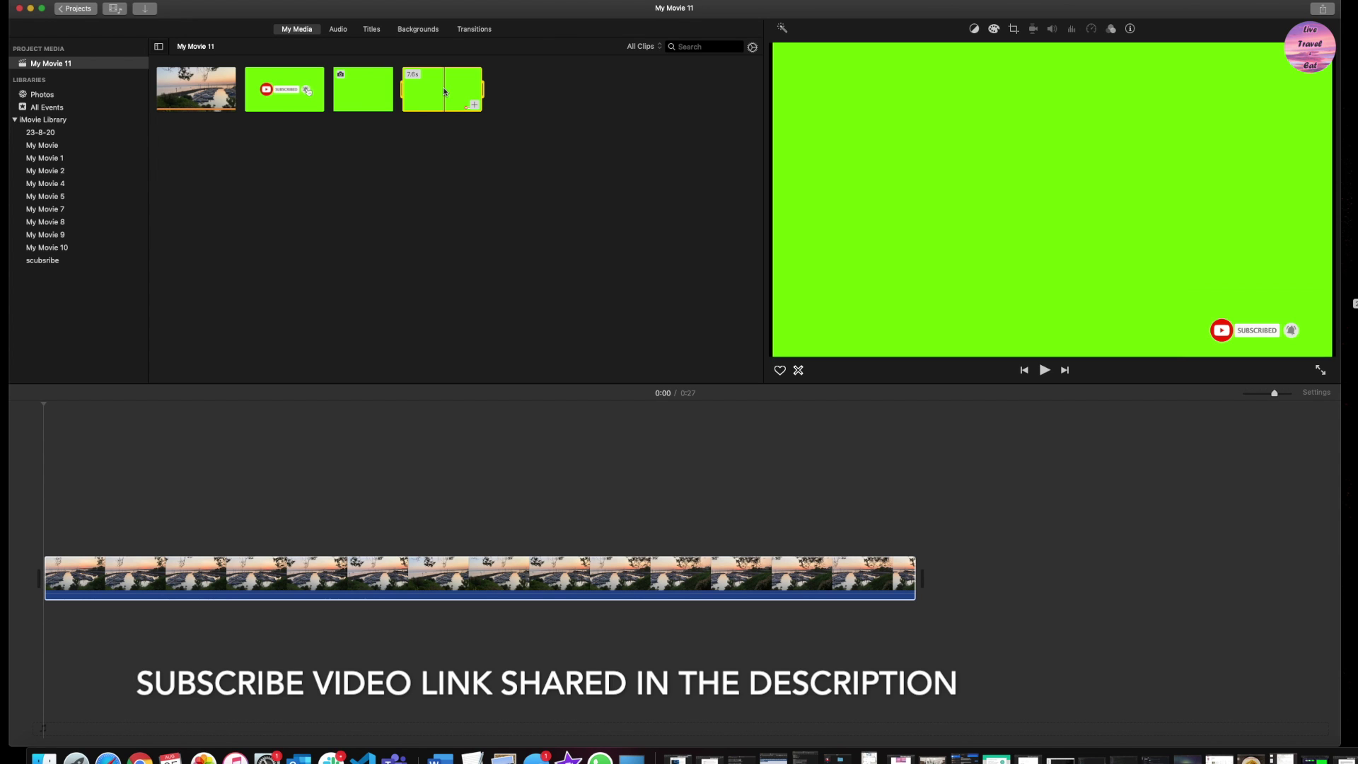
drag(459, 152, 72, 541)
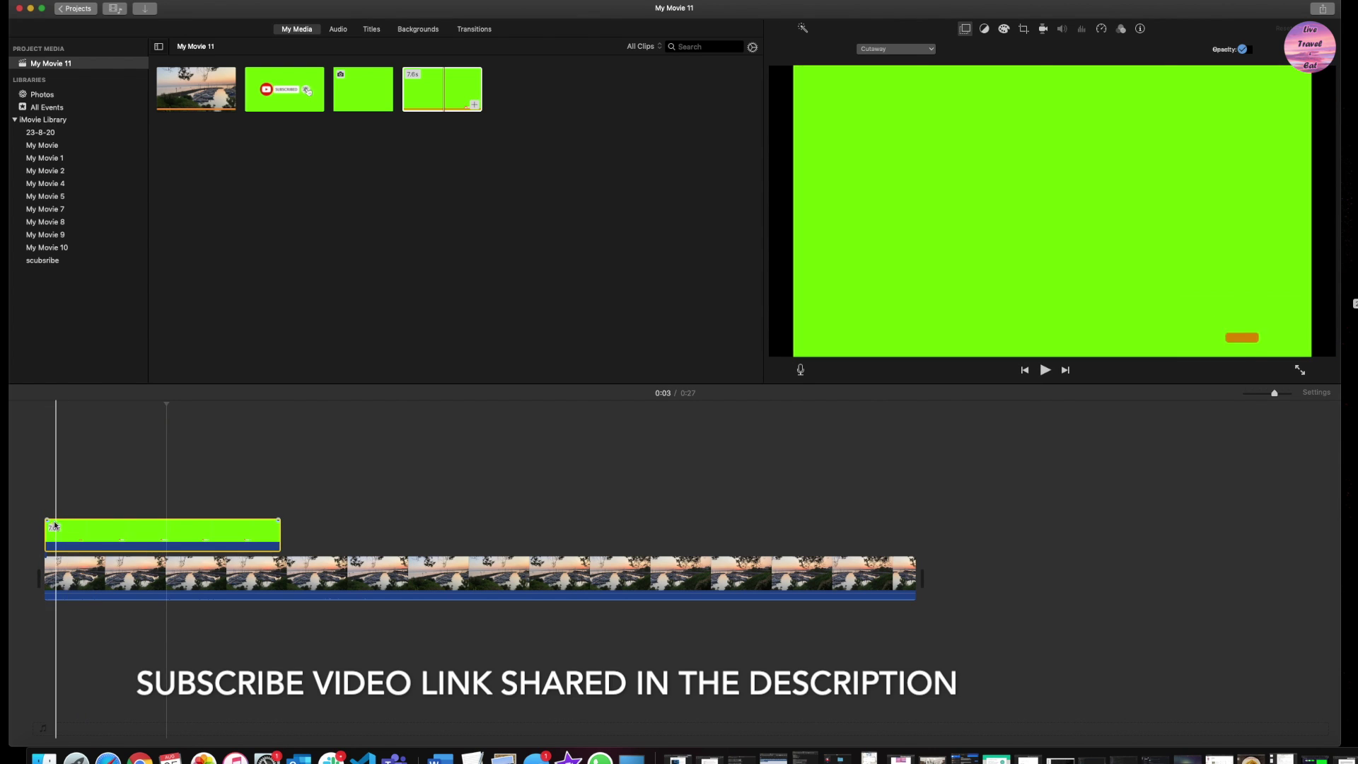
click(48, 454)
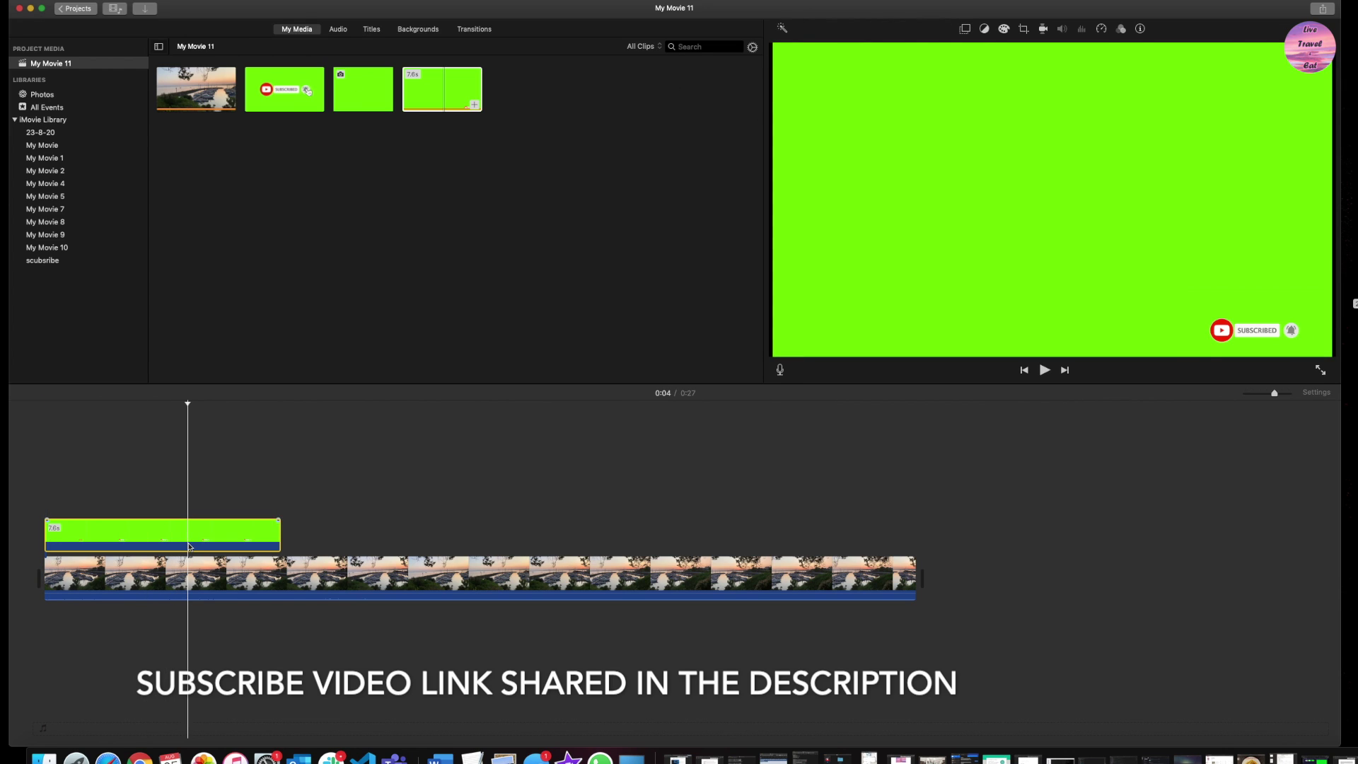
click(960, 31)
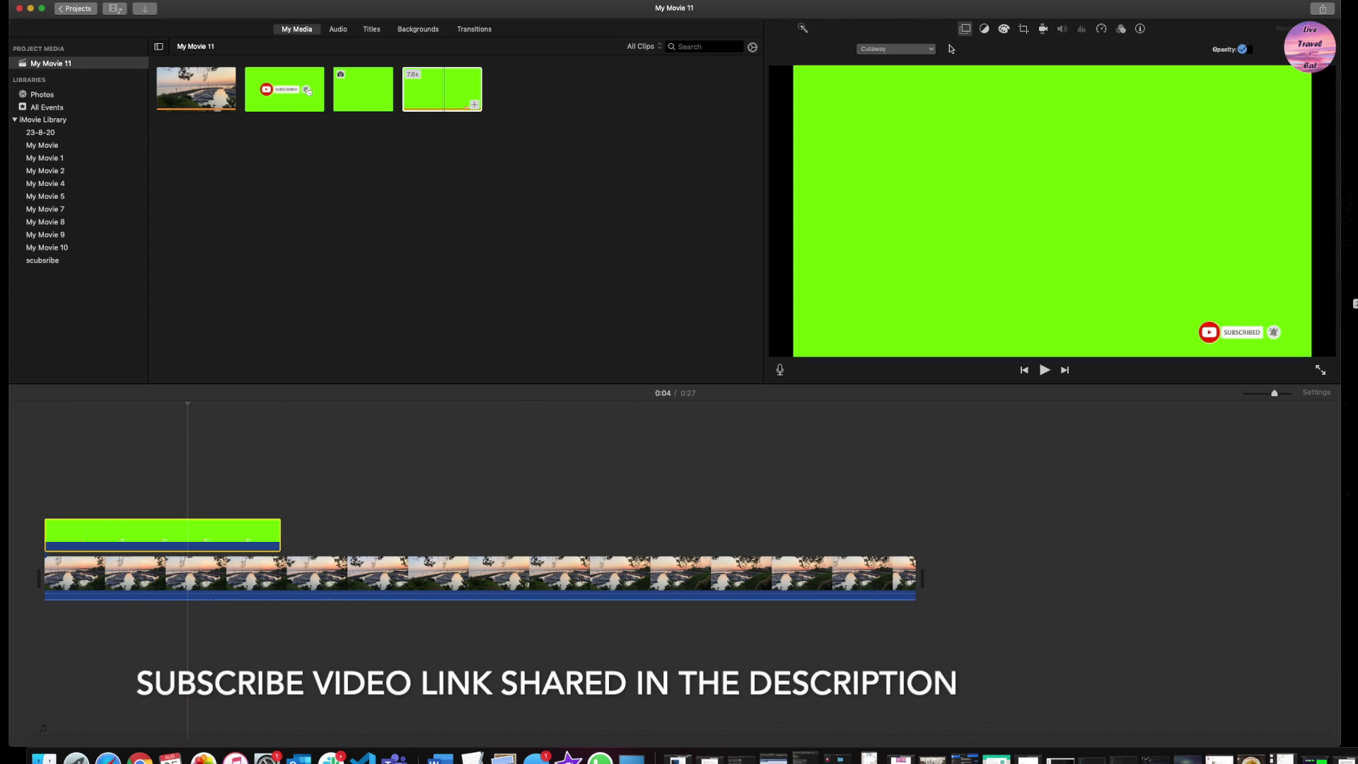
Step: Set the overlay to Green/Blue Screen and preview the keyed subscribe button from the start
click(883, 50)
click(883, 72)
click(59, 479)
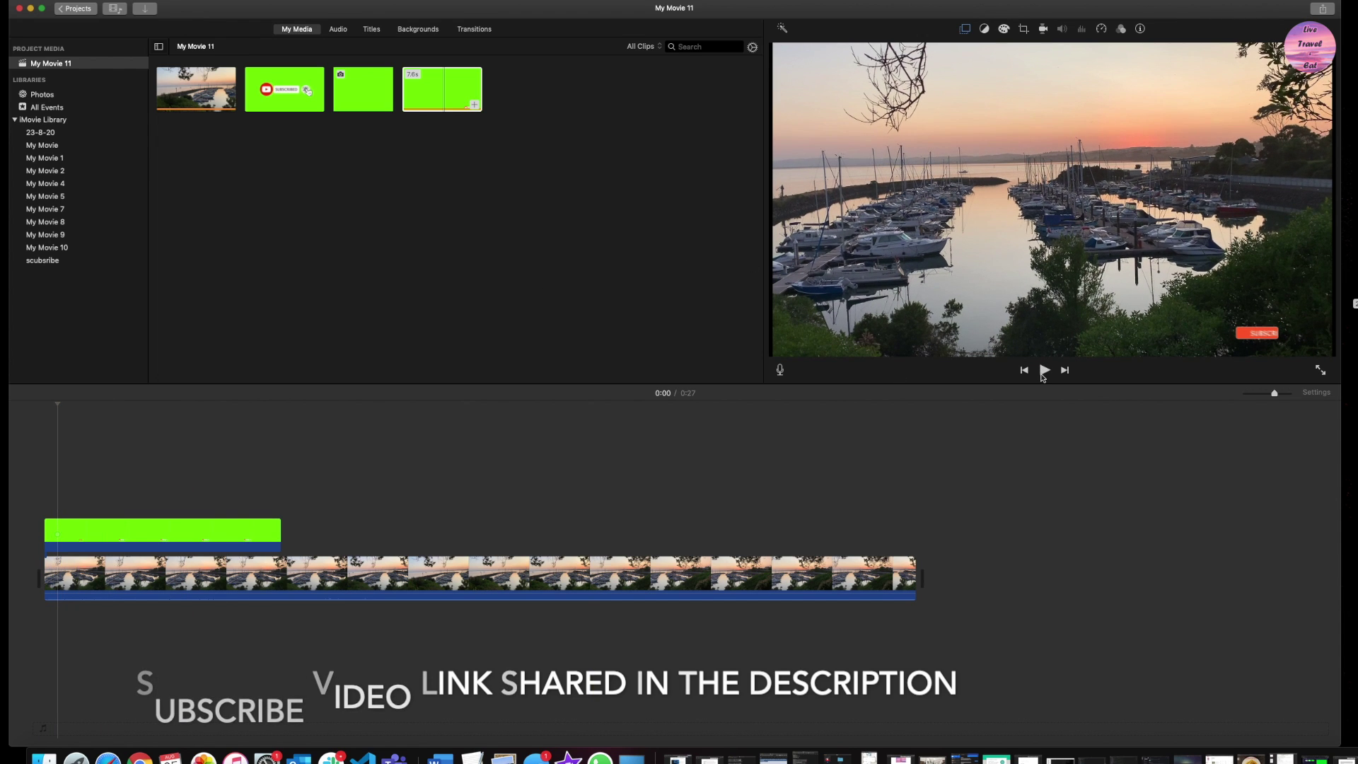
click(1044, 371)
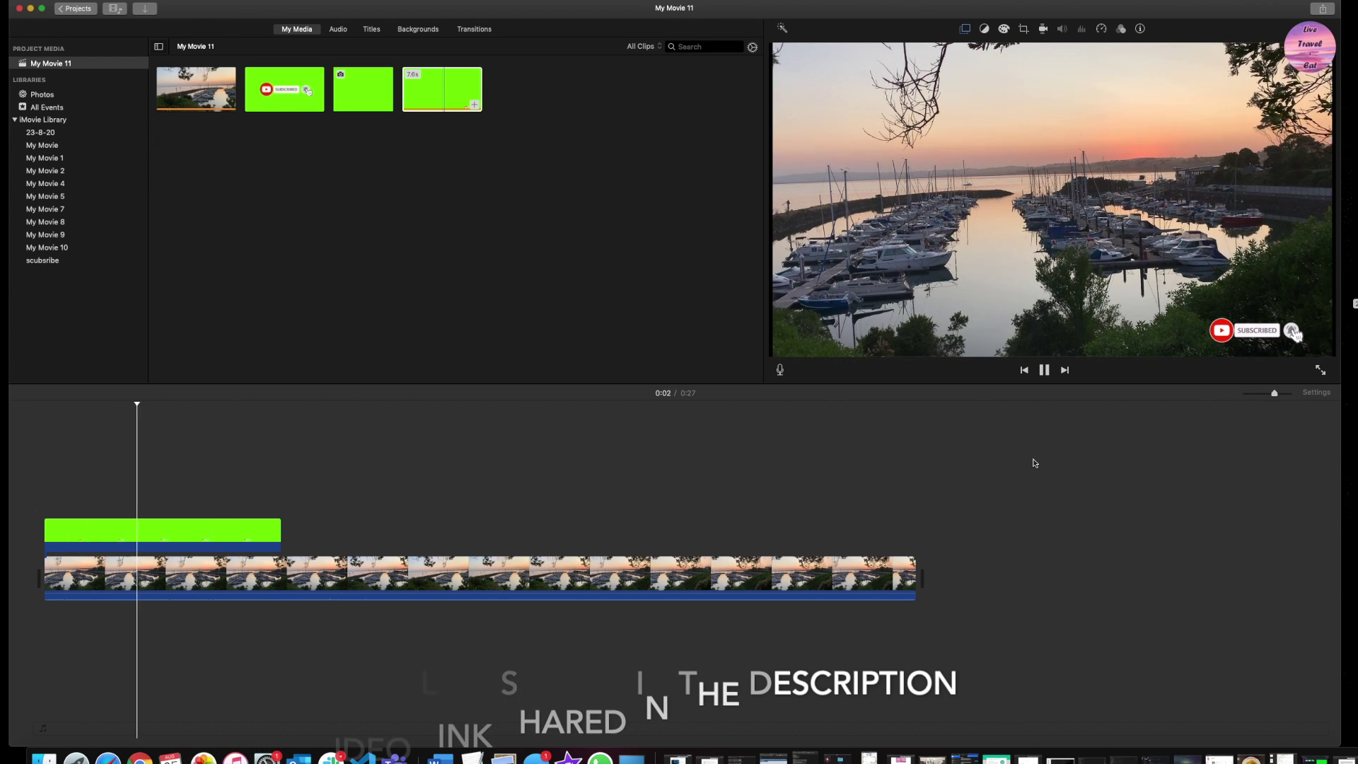
click(214, 544)
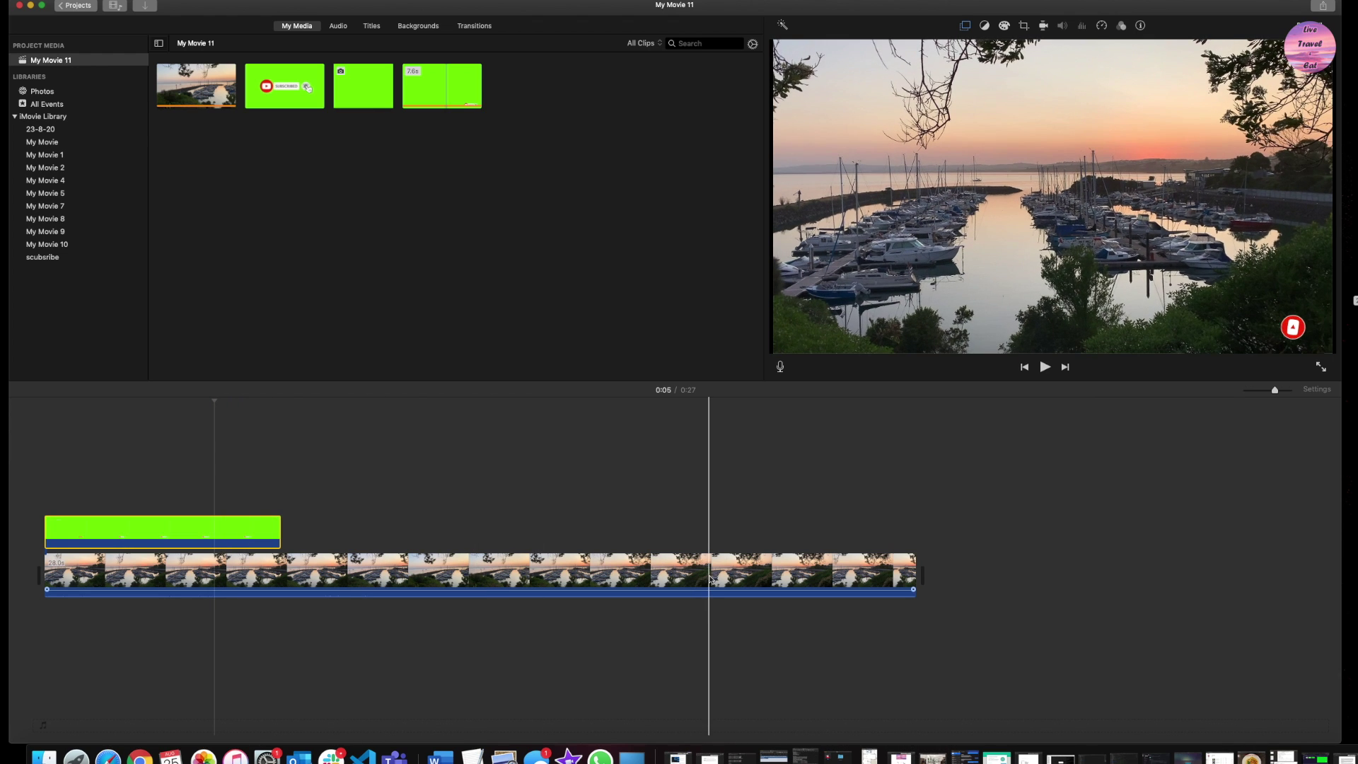
Step: Paste a copy of the subscribe overlay and position it near the marina clip's end
key(super+v)
mouse_move(777, 529)
mouse_down()
mouse_move(699, 526)
mouse_move(752, 531)
mouse_up()
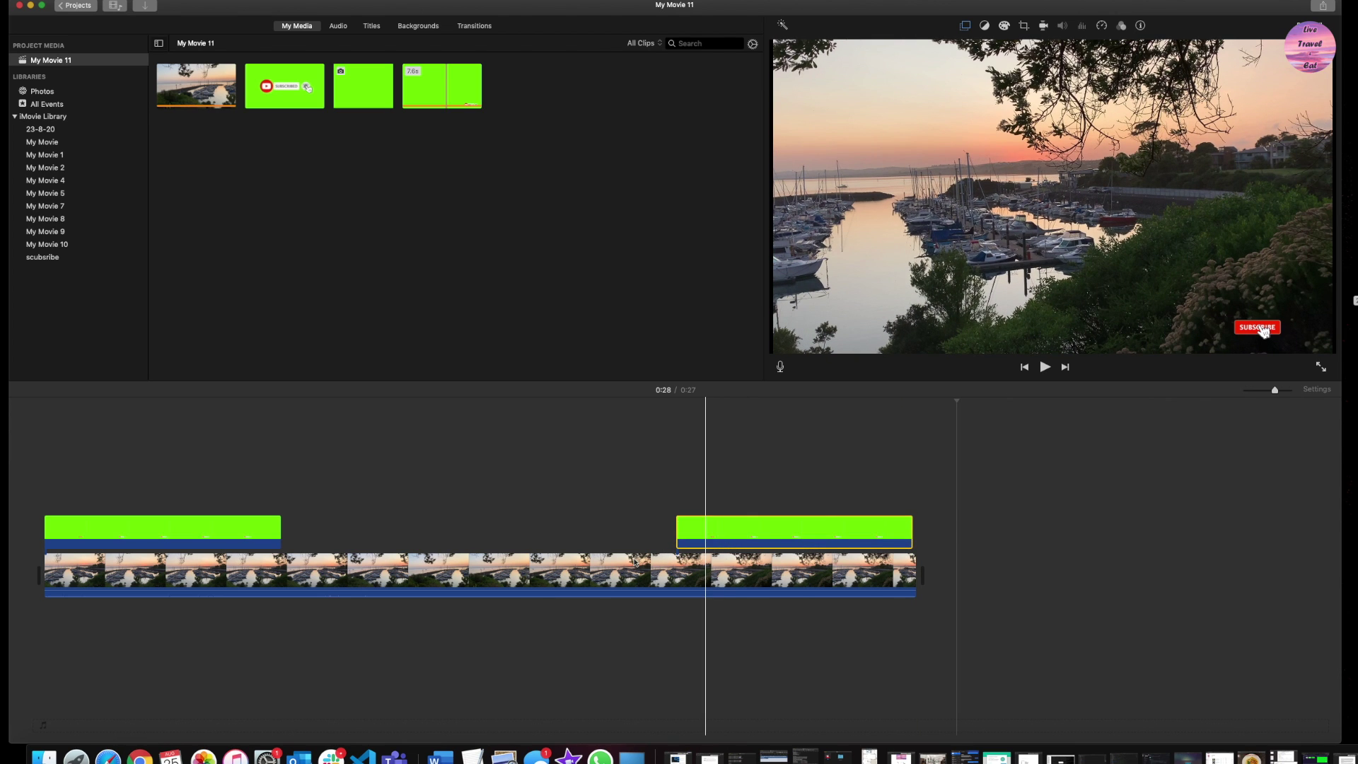
click(535, 565)
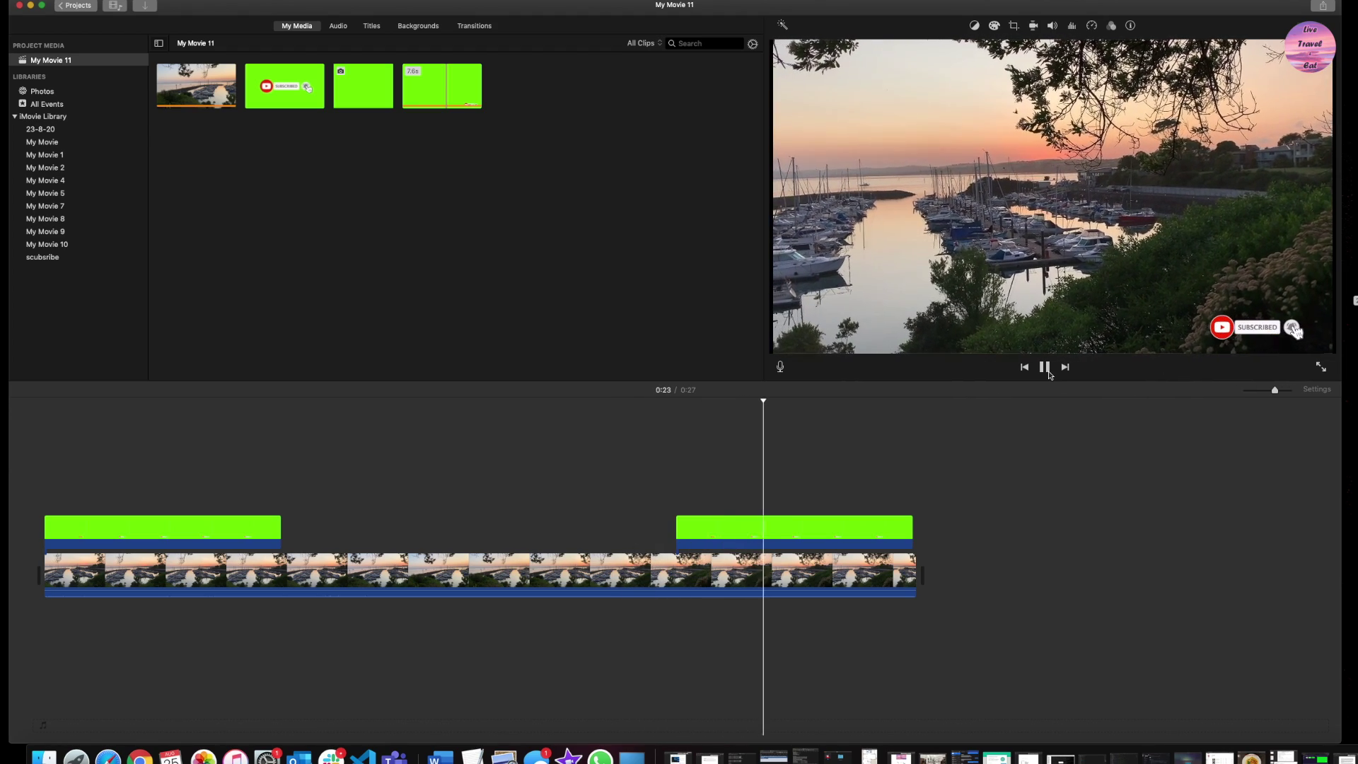
click(753, 526)
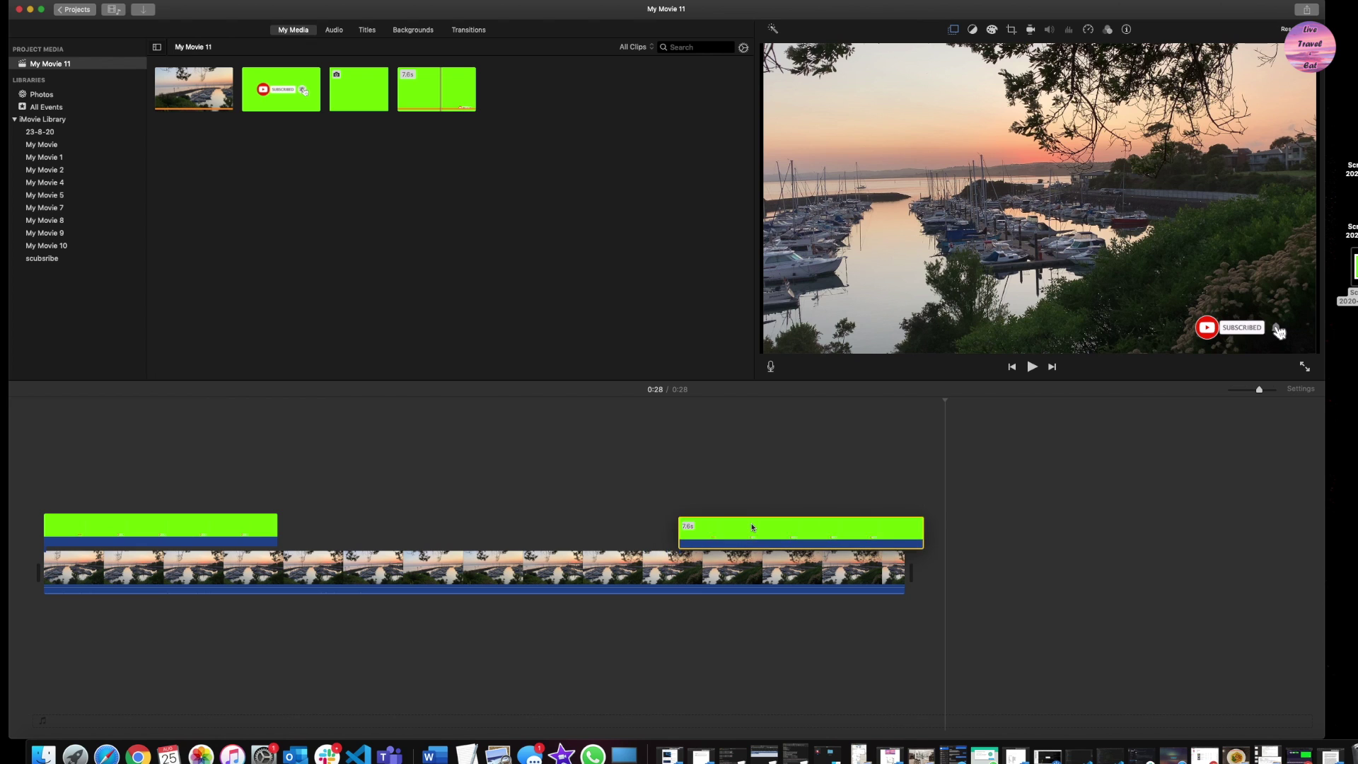
drag(752, 527, 742, 524)
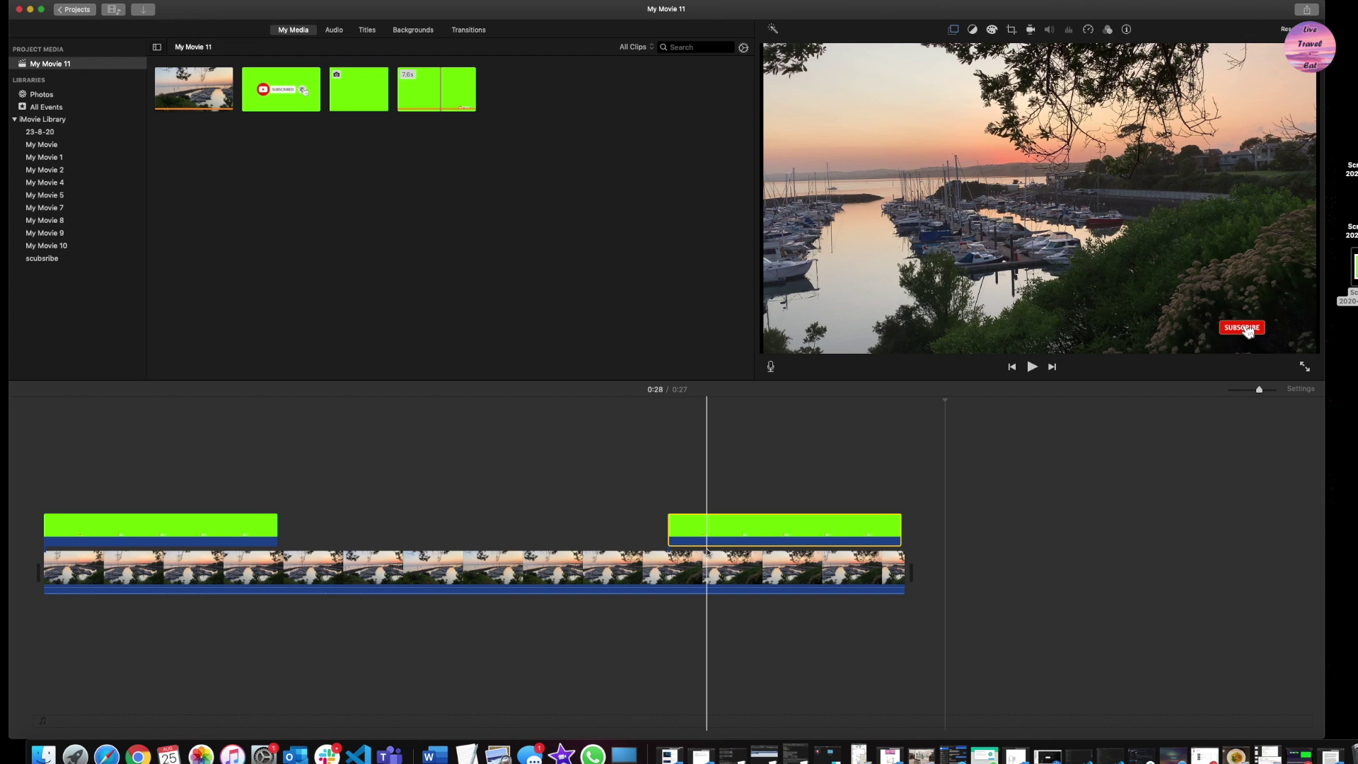
click(531, 460)
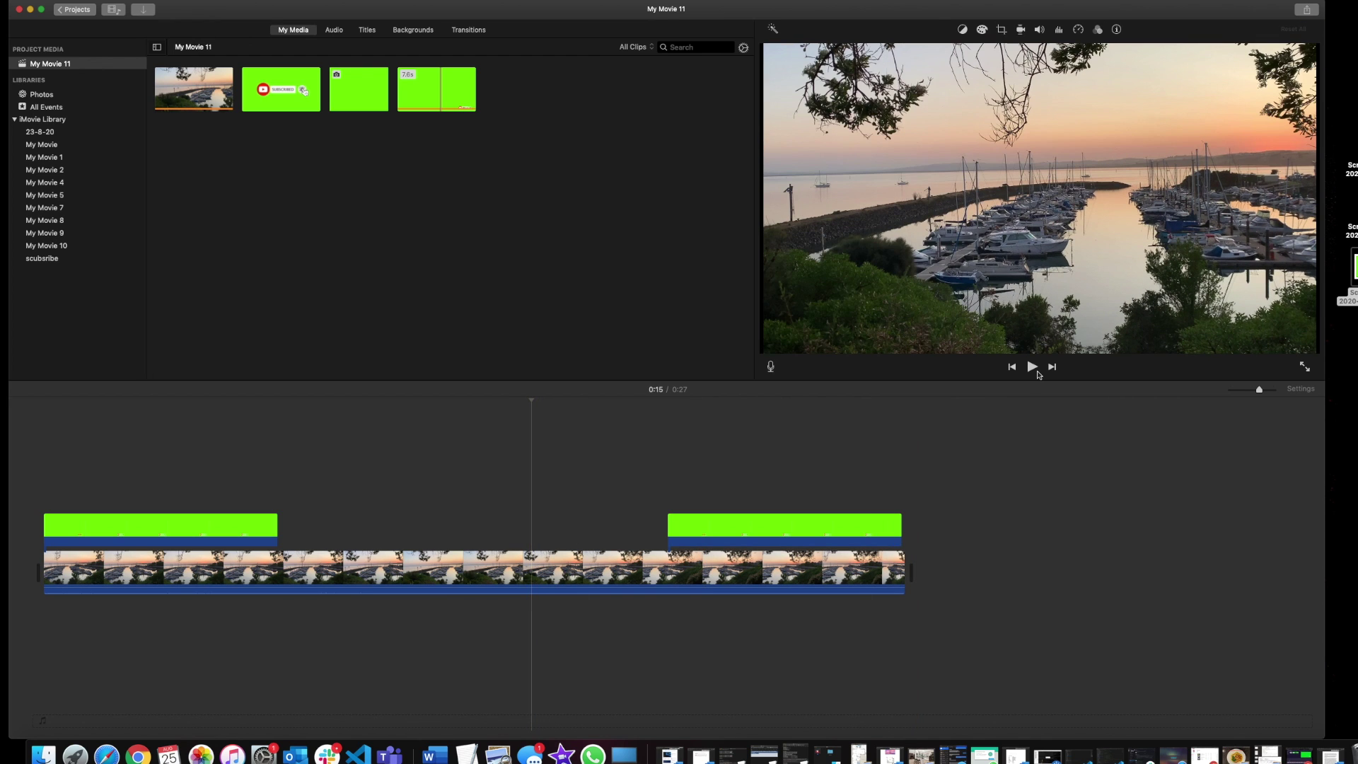
click(1037, 371)
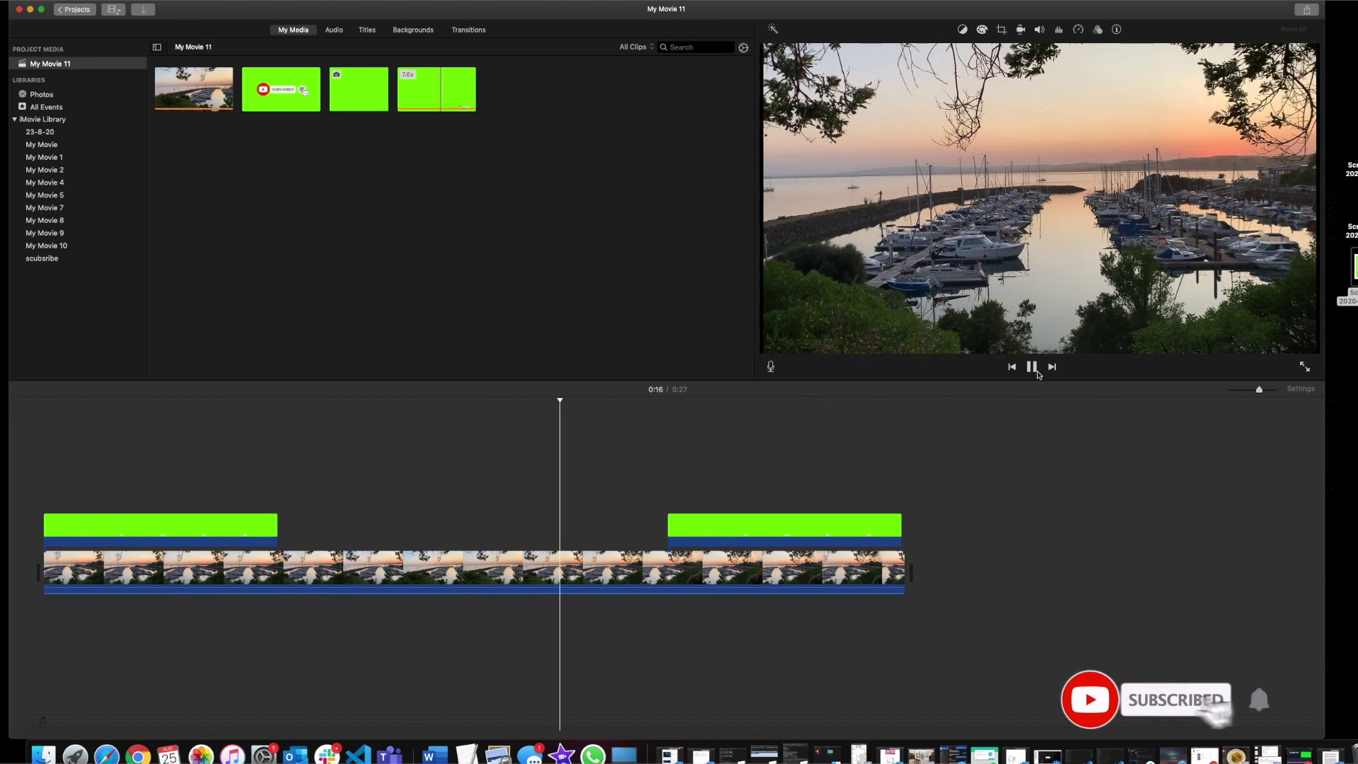